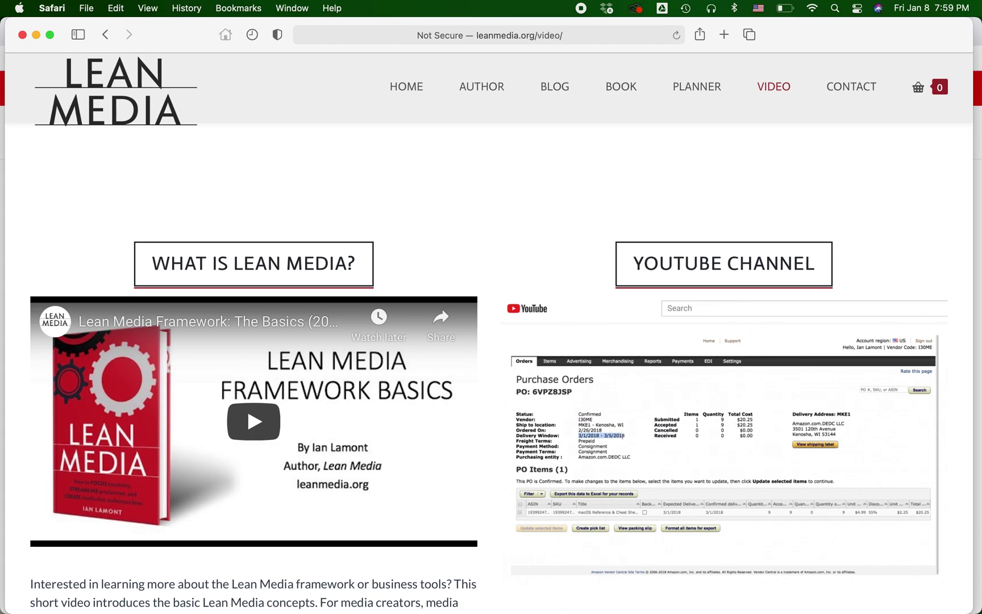
Switch to Chrome's cheatsheets.store homepage and browse its Microsoft, Google and In 30 Minutes sections.
{"action": "key", "text": "super+Tab"}
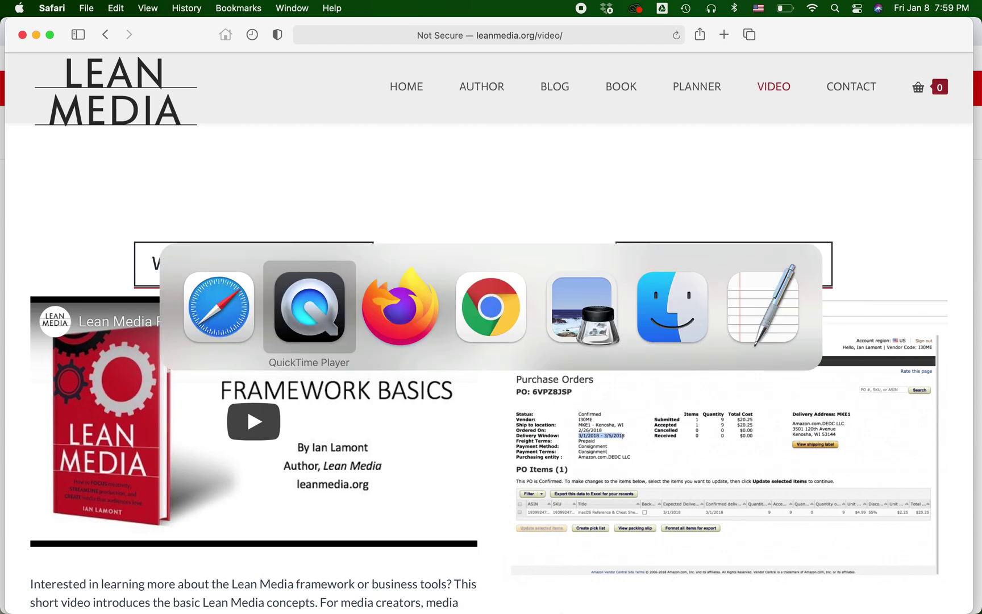
{"action": "key", "text": "super+Tab"}
{"action": "key", "text": "super+Tab"}
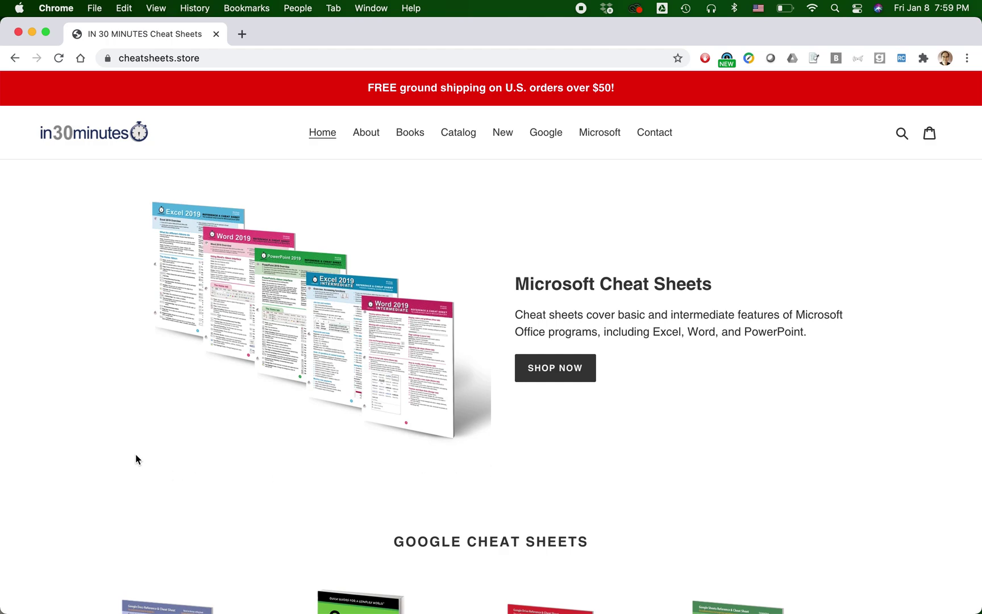
{"action": "scroll", "coordinate": [136, 459], "scroll_direction": "down", "scroll_amount": 12}
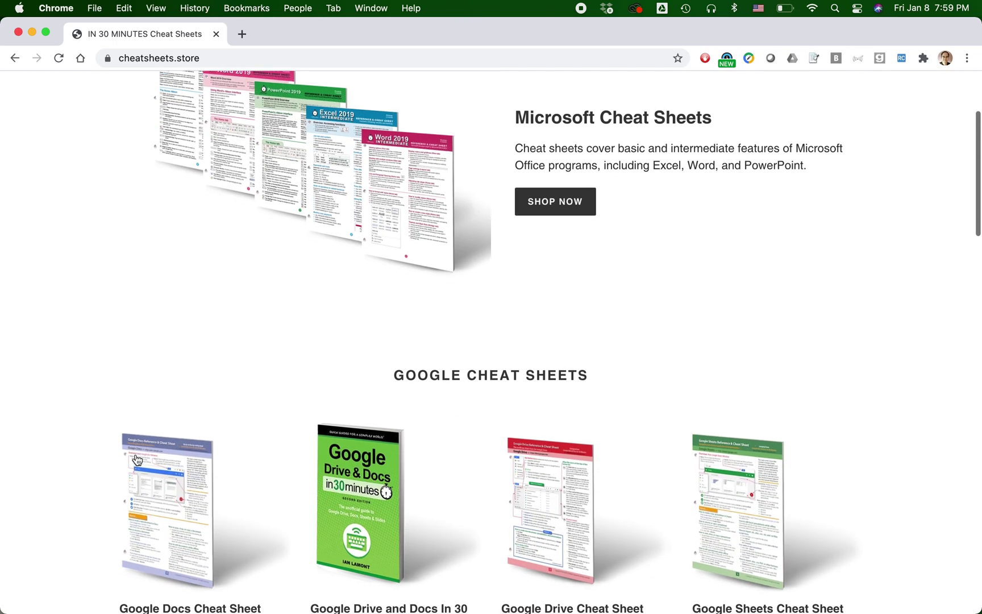
{"action": "scroll", "coordinate": [137, 459], "scroll_direction": "up", "scroll_amount": 10}
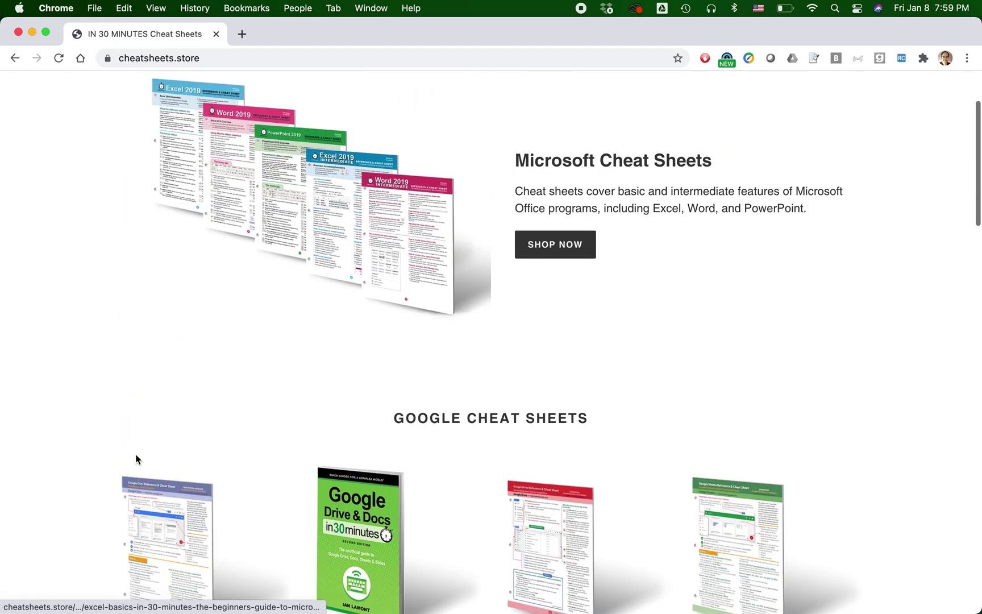
{"action": "scroll", "coordinate": [136, 458], "scroll_direction": "down", "scroll_amount": 4}
{"action": "scroll", "coordinate": [136, 458], "scroll_direction": "down", "scroll_amount": 5}
{"action": "scroll", "coordinate": [137, 458], "scroll_direction": "up", "scroll_amount": 5}
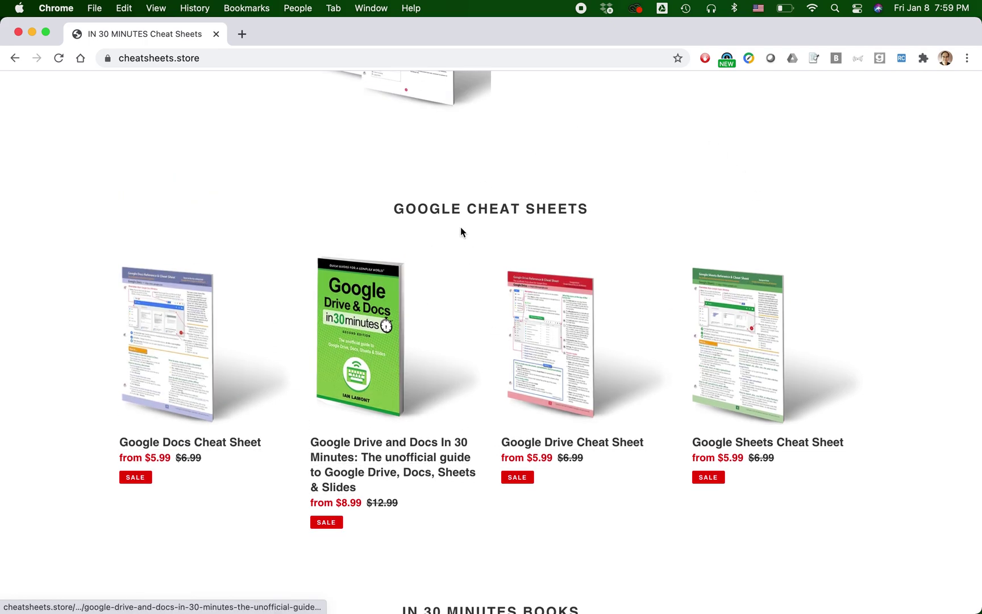
{"action": "scroll", "coordinate": [491, 205], "scroll_direction": "down", "scroll_amount": 7}
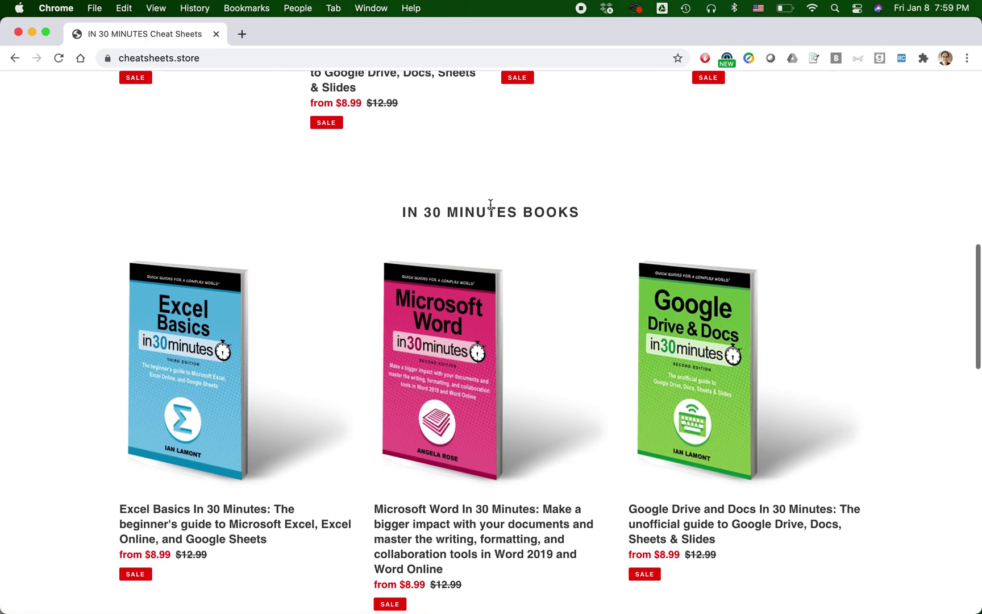
{"action": "scroll", "coordinate": [585, 245], "scroll_direction": "up", "scroll_amount": 12}
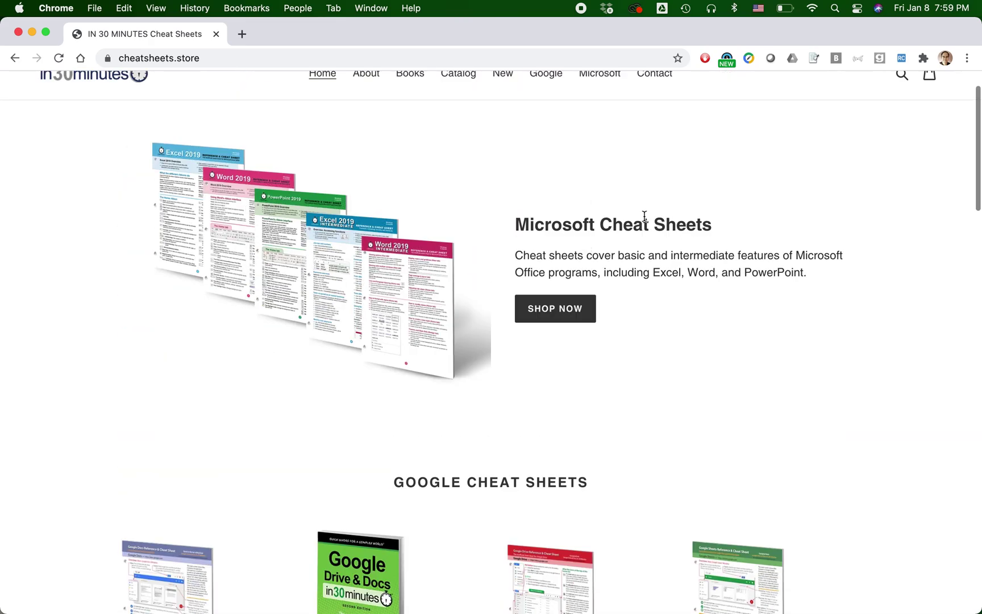
Open the Microsoft Cheat Sheets collection page, review its 10 products, then go to Firefox's admin.
{"action": "left_click", "coordinate": [571, 316]}
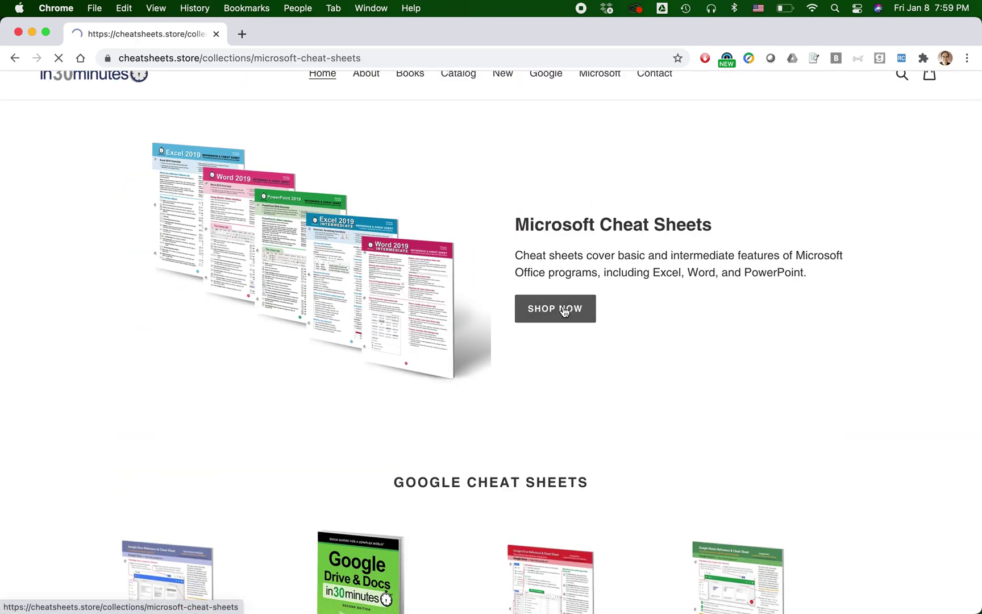
{"action": "scroll", "coordinate": [564, 312], "scroll_direction": "down", "scroll_amount": 7}
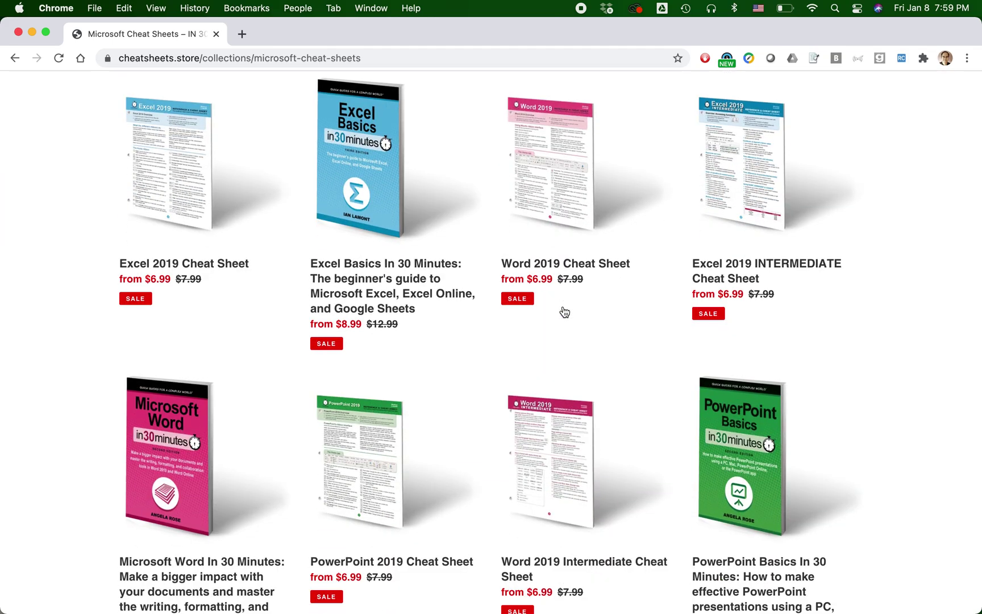
{"action": "scroll", "coordinate": [564, 311], "scroll_direction": "down", "scroll_amount": 4}
{"action": "scroll", "coordinate": [565, 311], "scroll_direction": "up", "scroll_amount": 5}
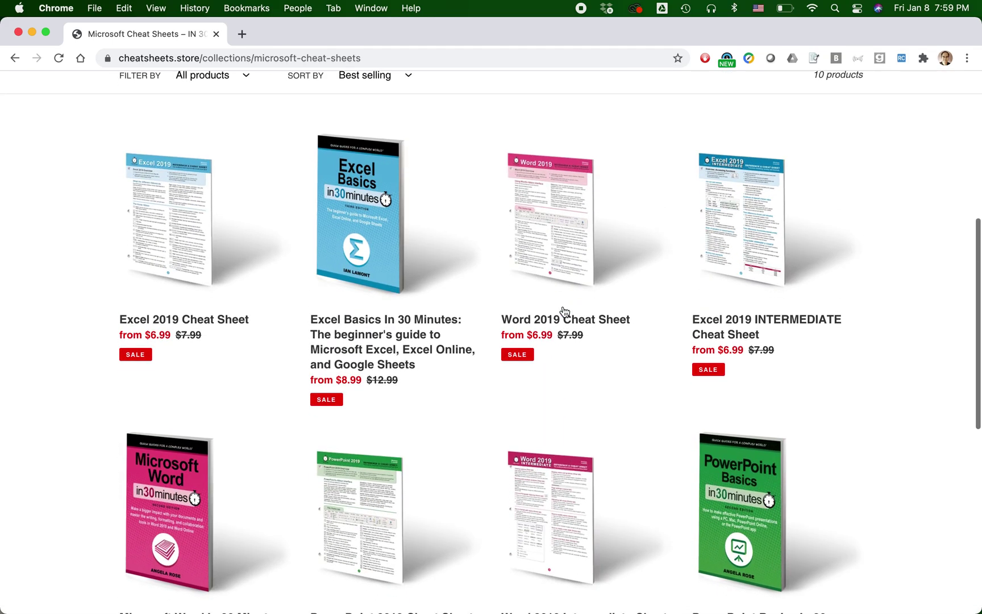
{"action": "scroll", "coordinate": [564, 311], "scroll_direction": "down", "scroll_amount": 1}
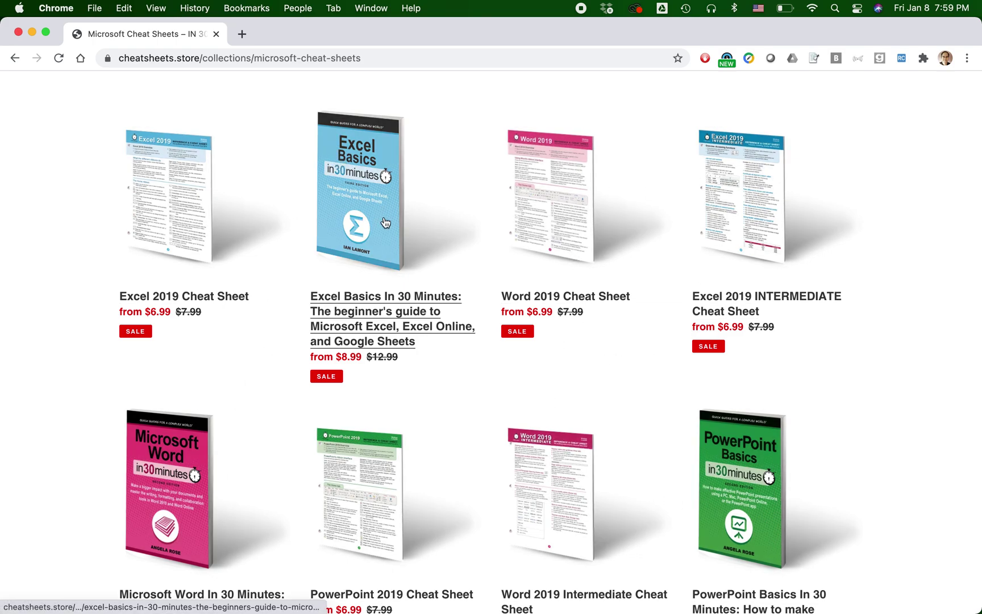
{"action": "scroll", "coordinate": [385, 222], "scroll_direction": "up", "scroll_amount": 5}
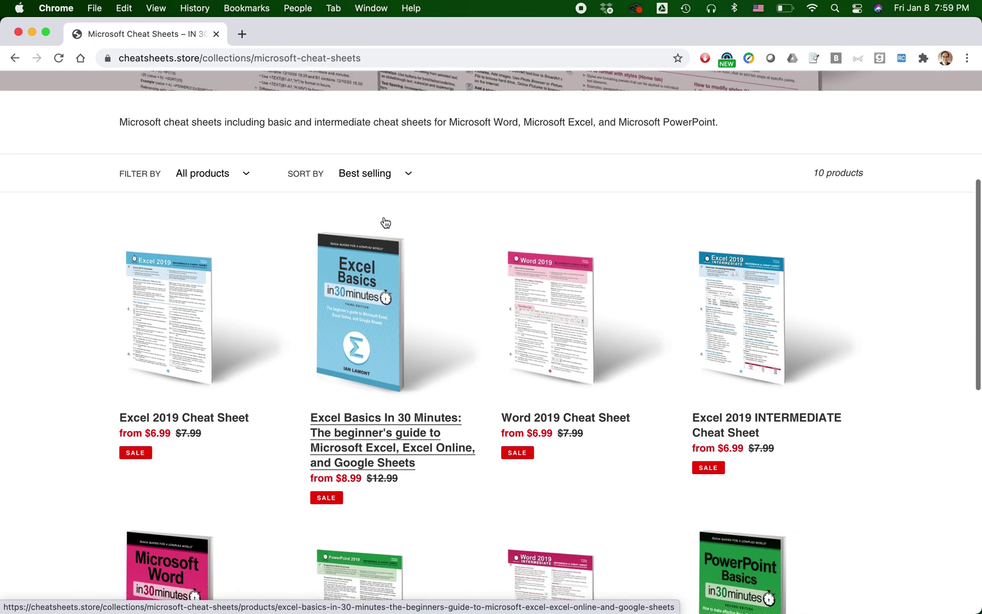
{"action": "scroll", "coordinate": [384, 222], "scroll_direction": "up", "scroll_amount": 2}
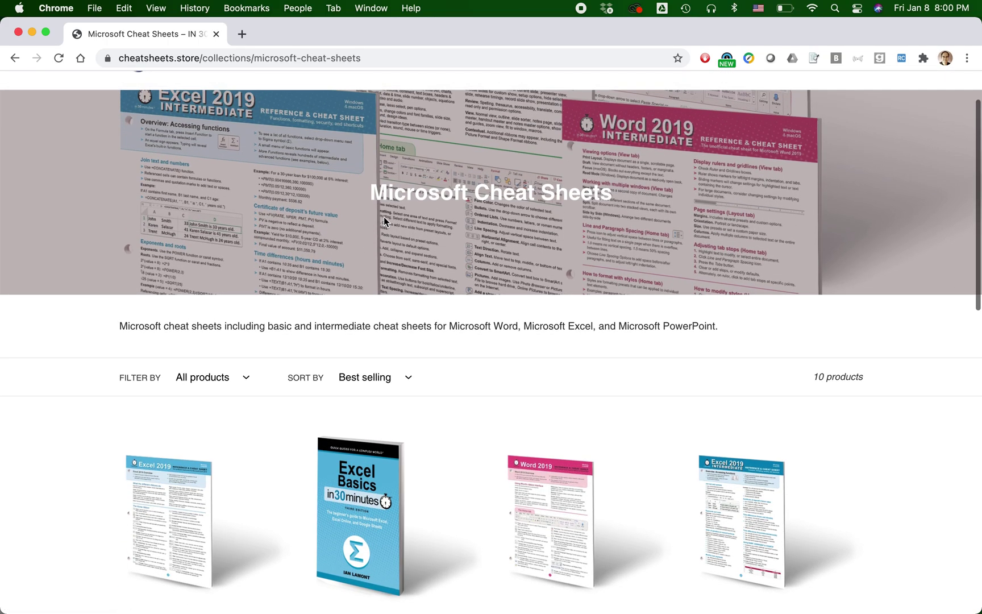
{"action": "key", "text": "super+Tab"}
{"action": "key", "text": "super+Tab"}
{"action": "key", "text": "super+Tab"}
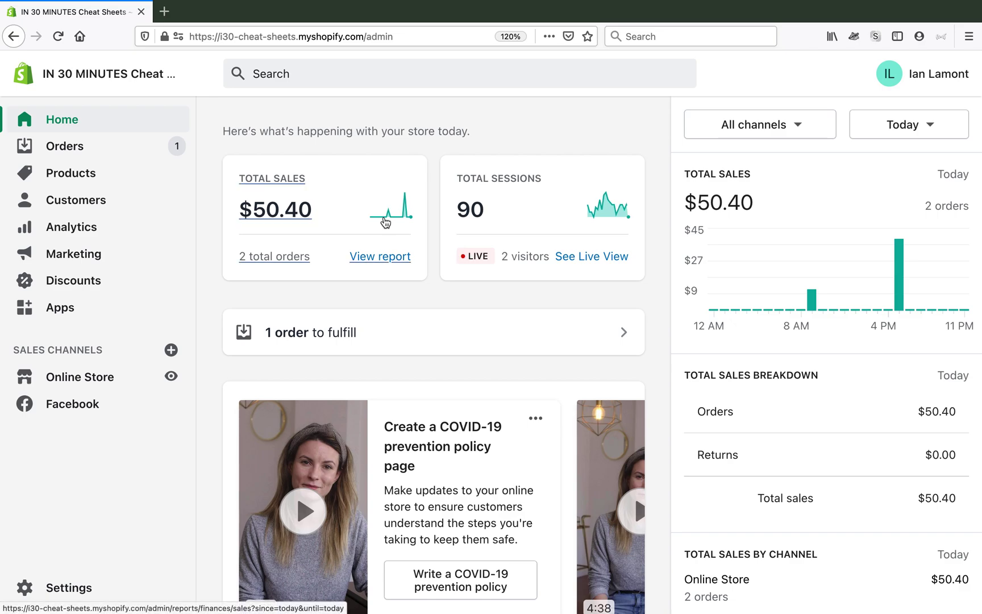
Open Microsoft Cheat Sheets from Products > Collections and review its Microsoft / Microsoft Office tag conditions.
{"action": "left_click", "coordinate": [83, 185]}
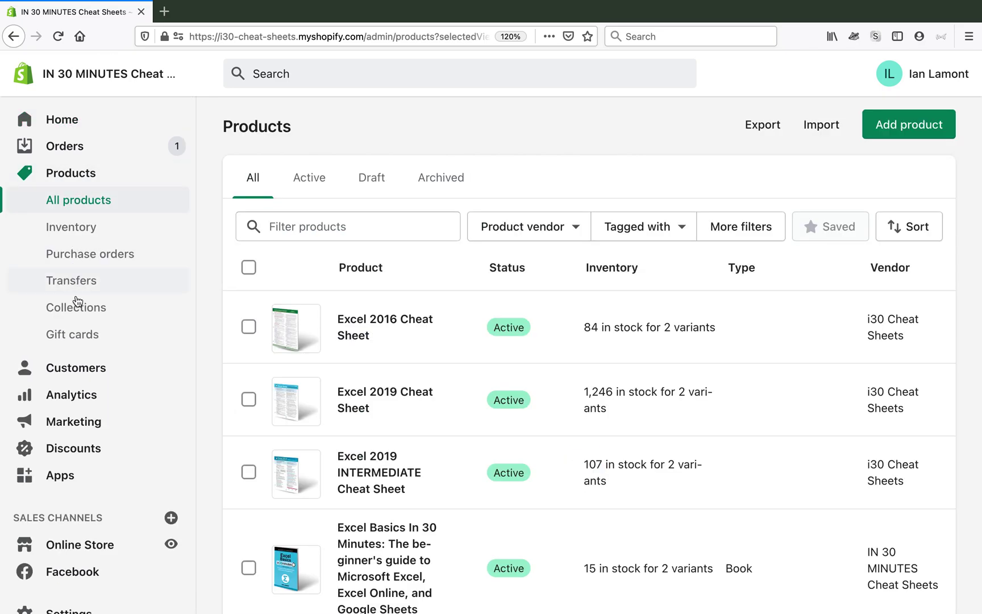
{"action": "left_click", "coordinate": [77, 308]}
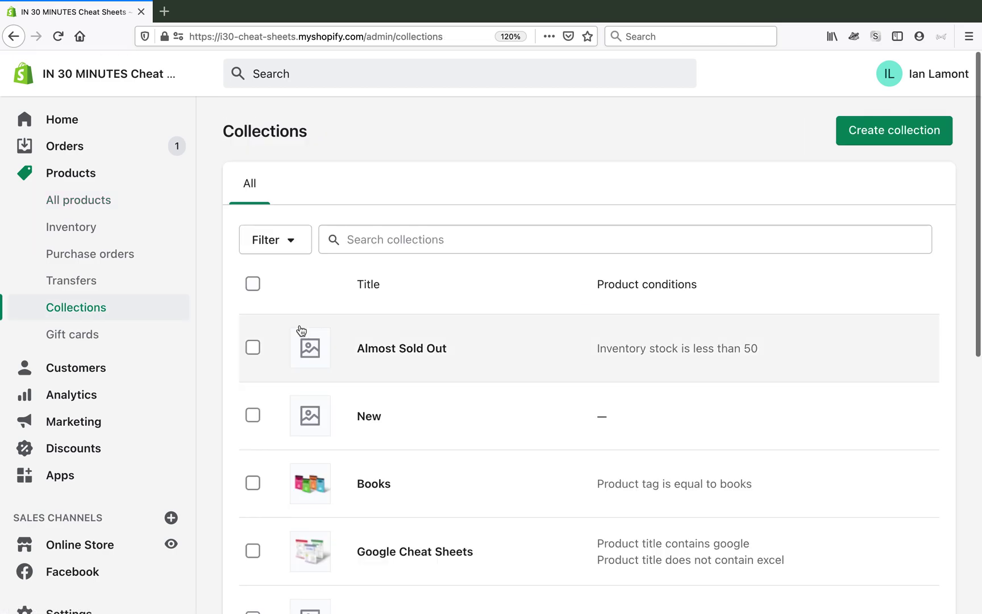
{"action": "scroll", "coordinate": [301, 330], "scroll_direction": "down", "scroll_amount": 8}
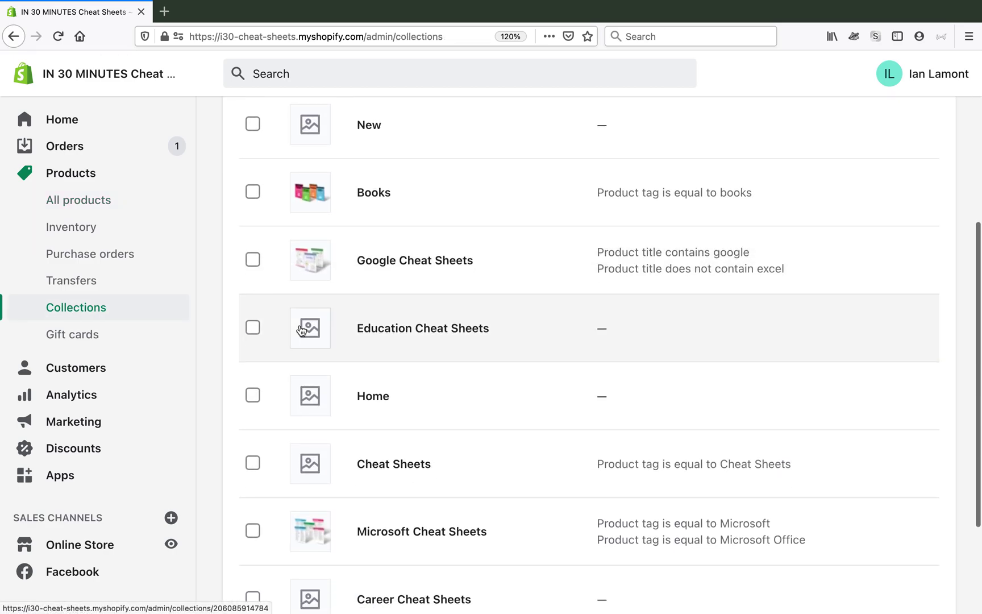
{"action": "left_click", "coordinate": [407, 388]}
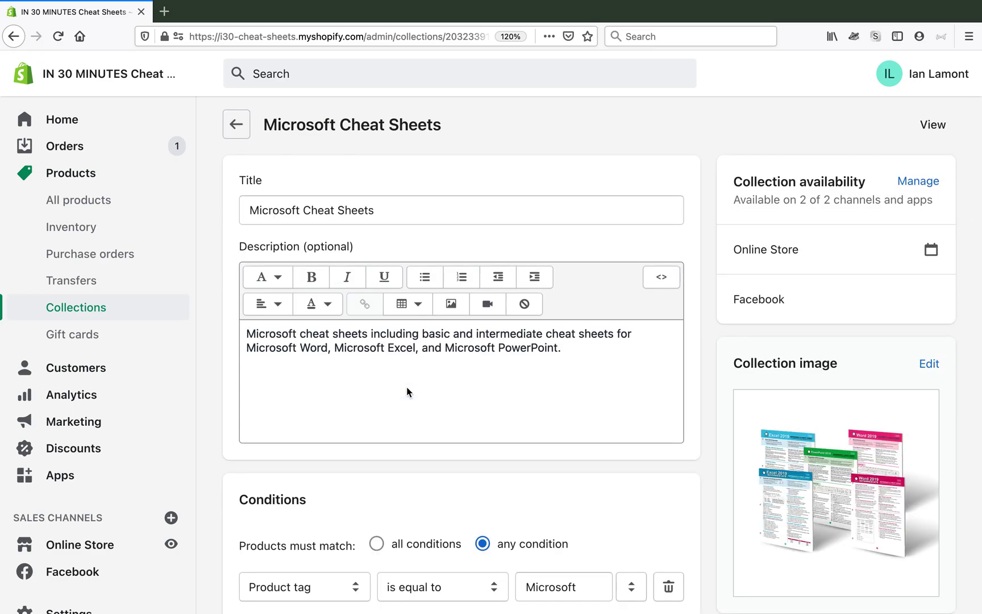
{"action": "scroll", "coordinate": [407, 387], "scroll_direction": "down", "scroll_amount": 2}
{"action": "scroll", "coordinate": [406, 391], "scroll_direction": "down", "scroll_amount": 5}
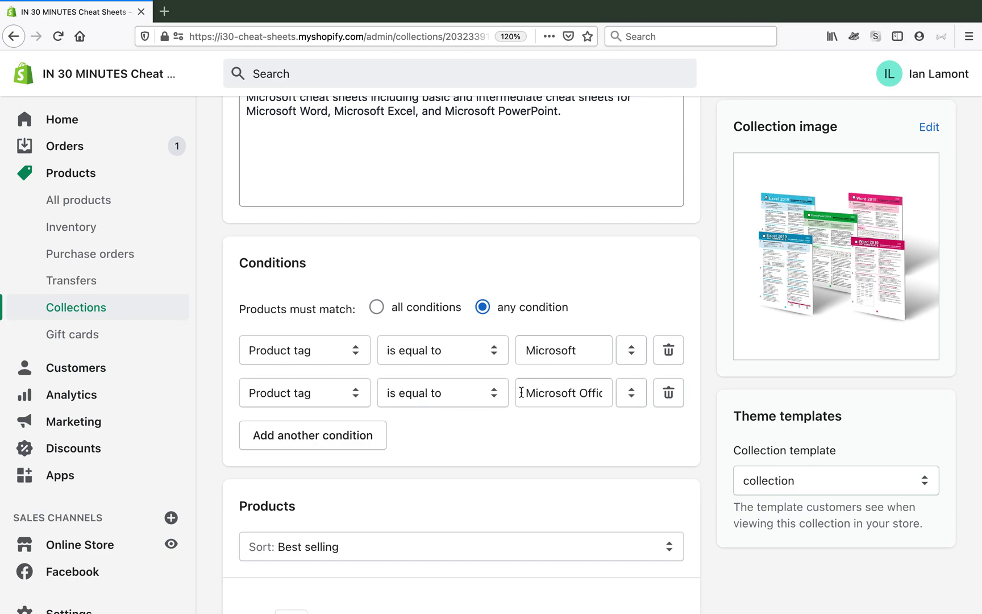
{"action": "scroll", "coordinate": [521, 392], "scroll_direction": "up", "scroll_amount": 5}
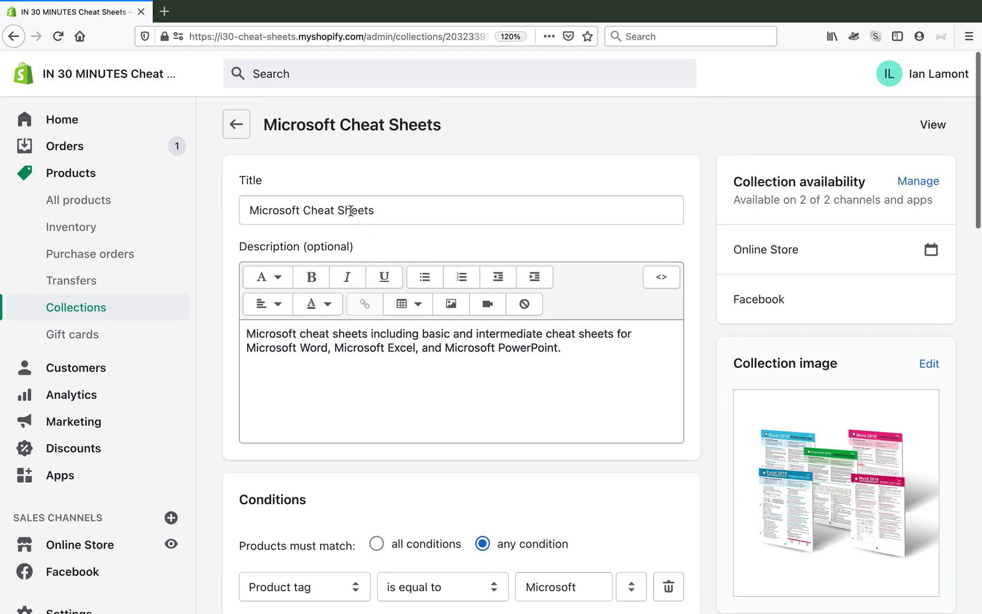
{"action": "scroll", "coordinate": [351, 210], "scroll_direction": "down", "scroll_amount": 6}
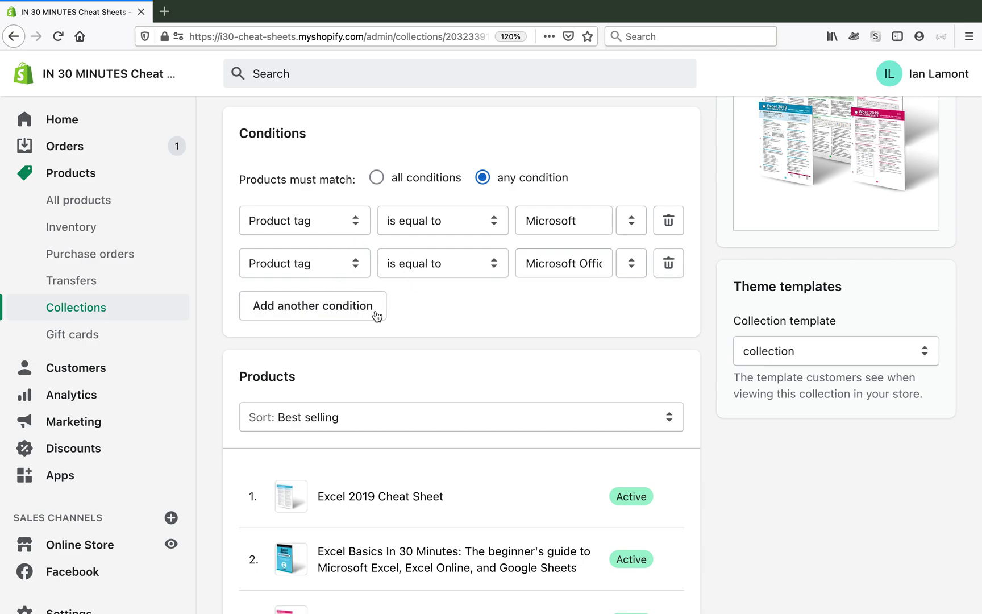
Add a third collection condition: Weight is less than .5 lb.
{"action": "left_click", "coordinate": [372, 314]}
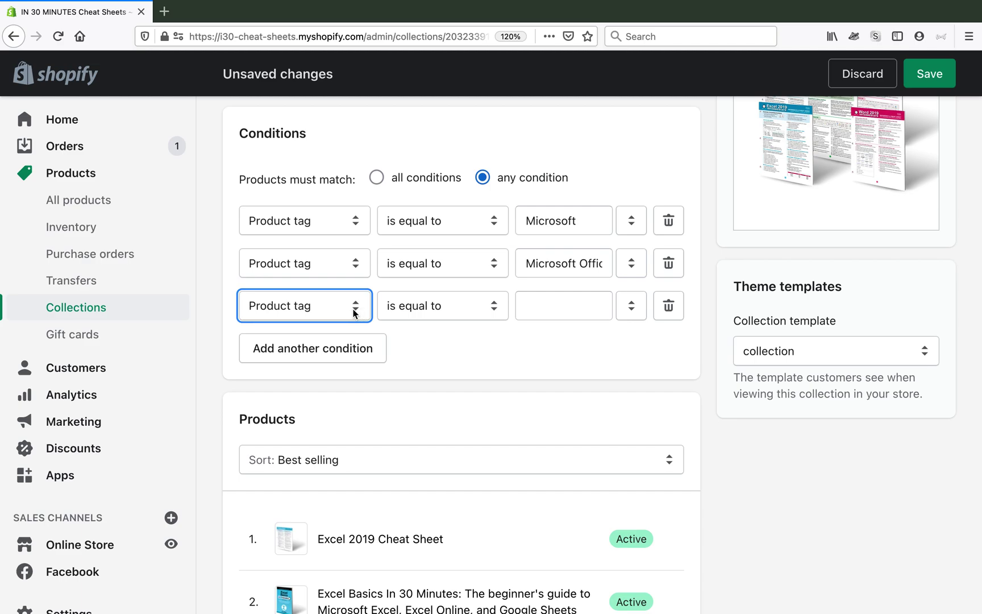
{"action": "left_click", "coordinate": [494, 310]}
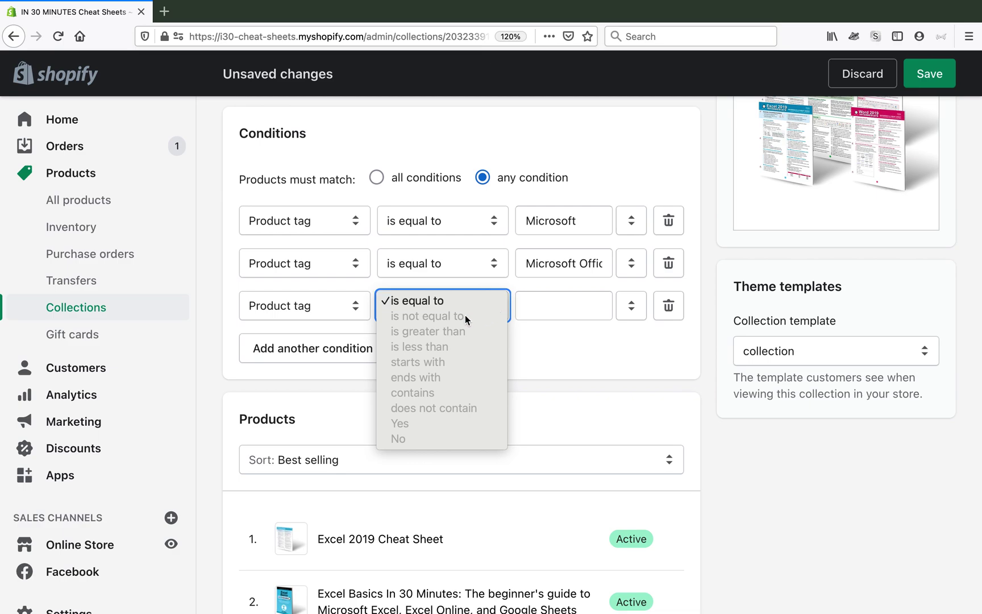
{"action": "left_click", "coordinate": [353, 308]}
{"action": "left_click", "coordinate": [353, 308]}
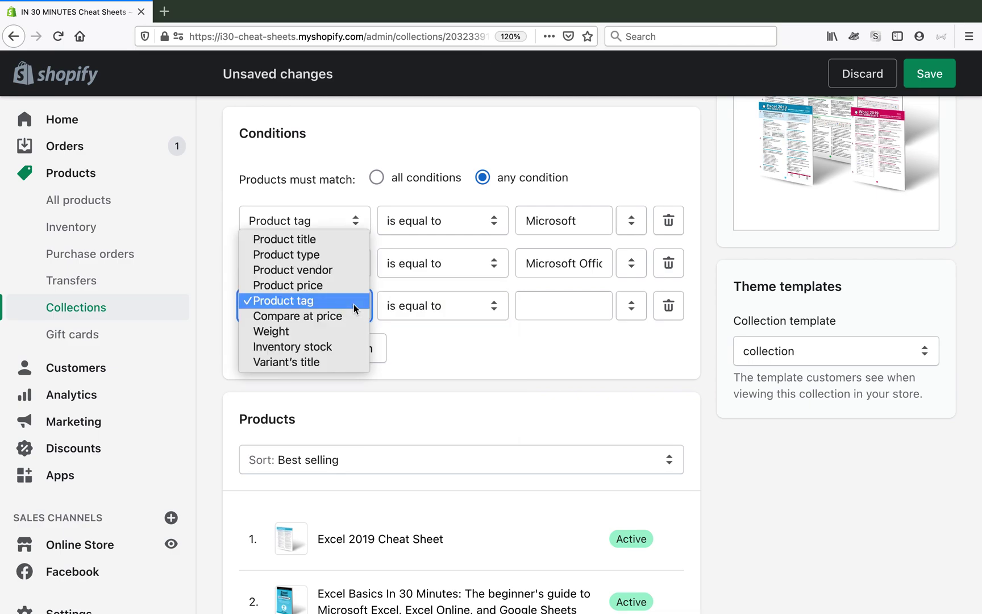
{"action": "left_click", "coordinate": [341, 333]}
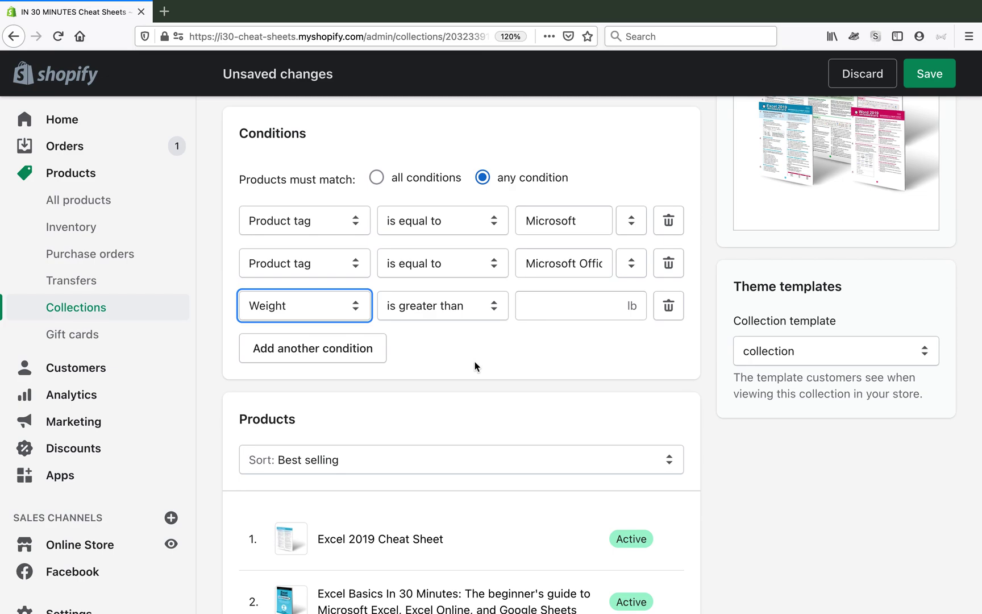
{"action": "left_click", "coordinate": [493, 317]}
{"action": "left_click", "coordinate": [487, 318]}
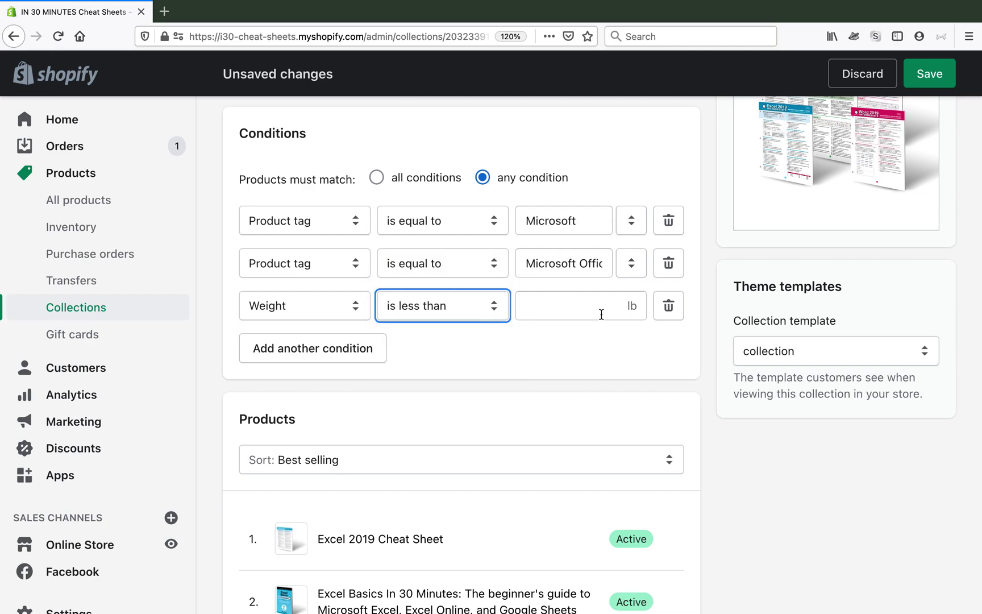
{"action": "left_click", "coordinate": [614, 311]}
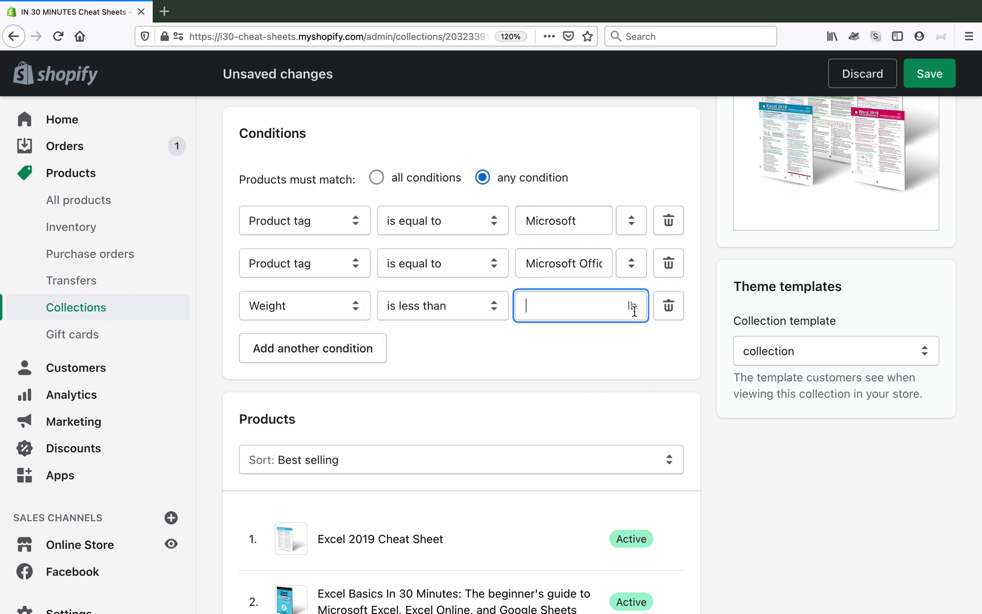
{"action": "type", "text": ".5"}
{"action": "left_click", "coordinate": [584, 345]}
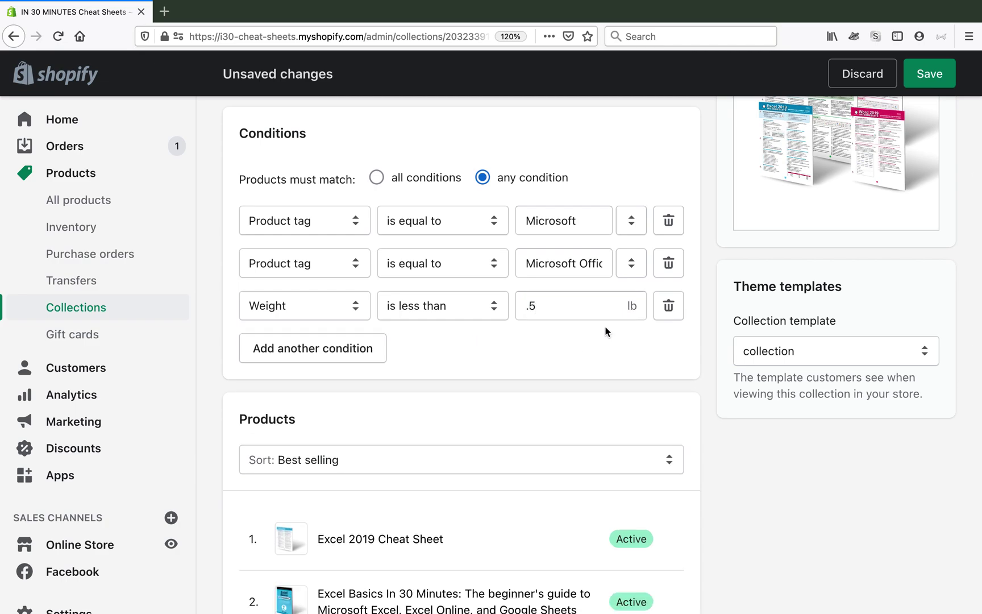
Change the weight limit from .5 to .3 lb and save the collection.
{"action": "left_click", "coordinate": [532, 305]}
{"action": "left_click_drag", "start_coordinate": [532, 306], "coordinate": [536, 306]}
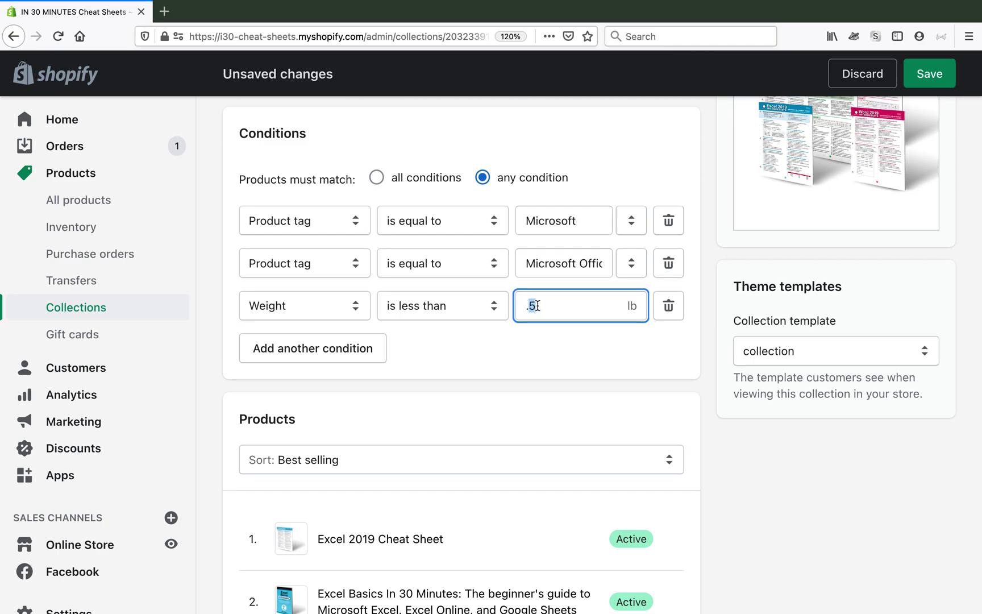
{"action": "type", "text": "3"}
{"action": "left_click", "coordinate": [570, 356]}
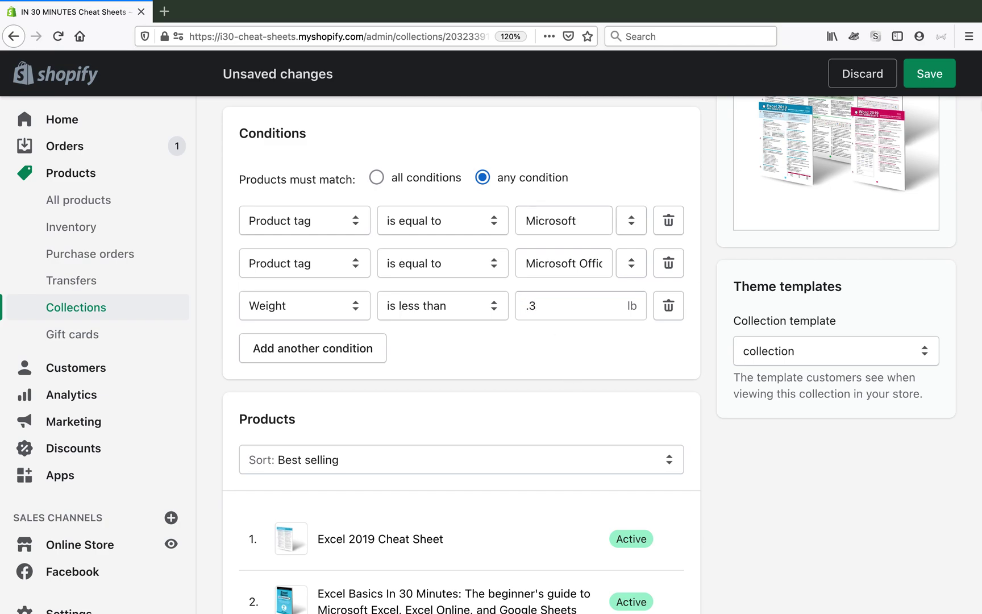
{"action": "left_click", "coordinate": [934, 78]}
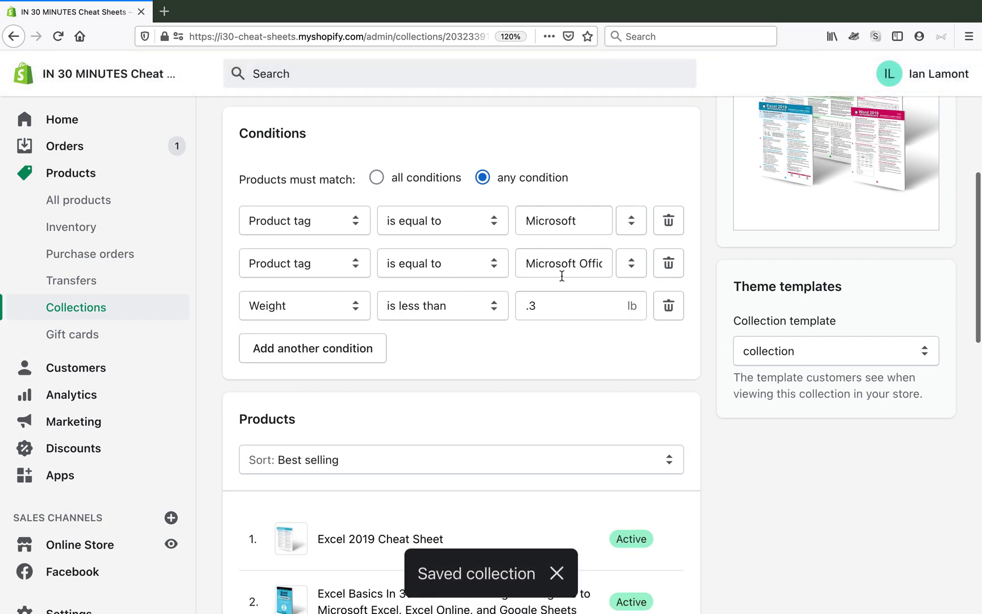
{"action": "scroll", "coordinate": [562, 276], "scroll_direction": "up", "scroll_amount": 6}
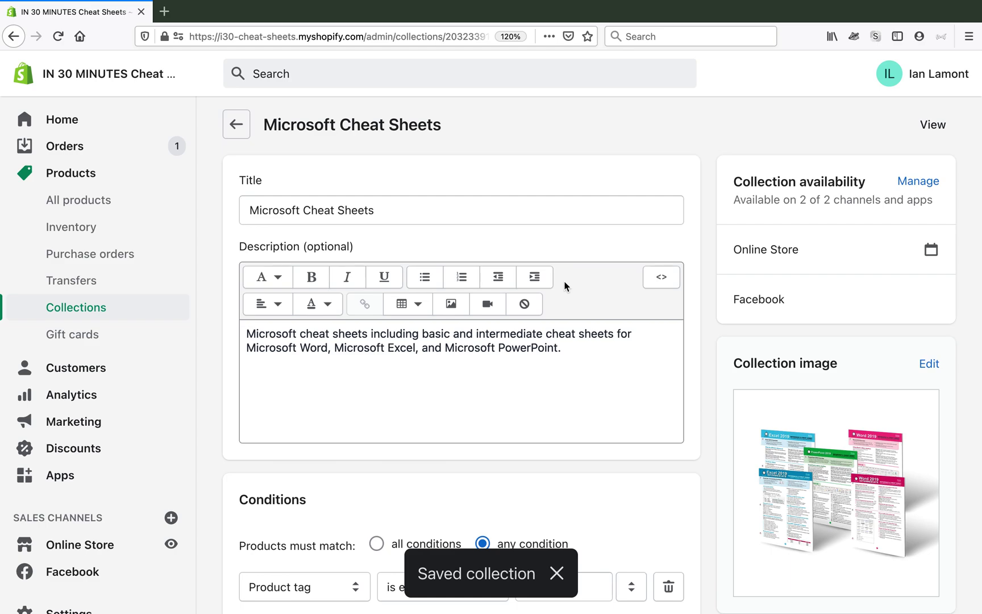
{"action": "scroll", "coordinate": [565, 286], "scroll_direction": "down", "scroll_amount": 1}
{"action": "scroll", "coordinate": [566, 285], "scroll_direction": "up", "scroll_amount": 1}
{"action": "key", "text": "super+Tab"}
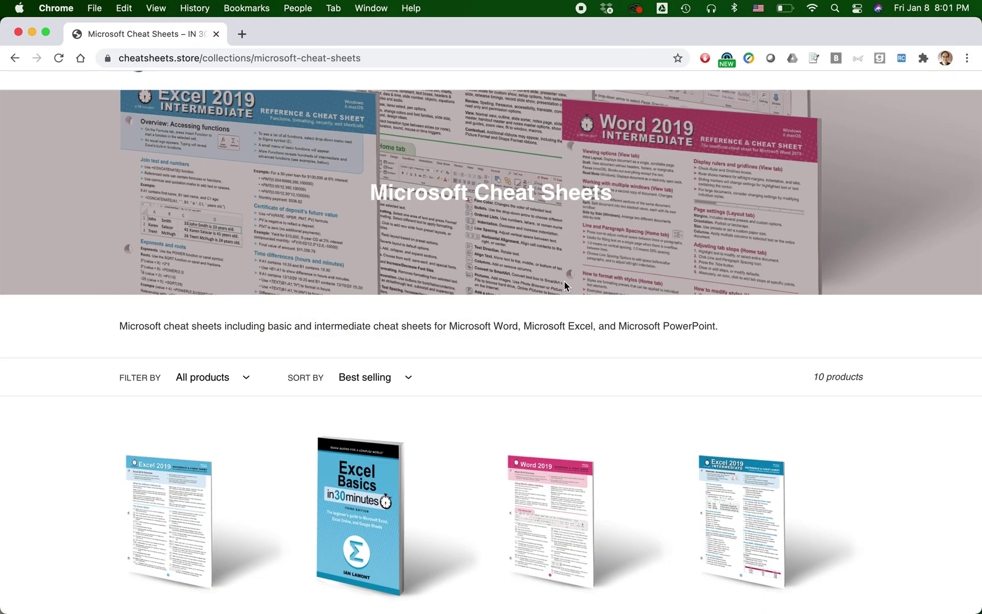
{"action": "scroll", "coordinate": [565, 285], "scroll_direction": "down", "scroll_amount": 6}
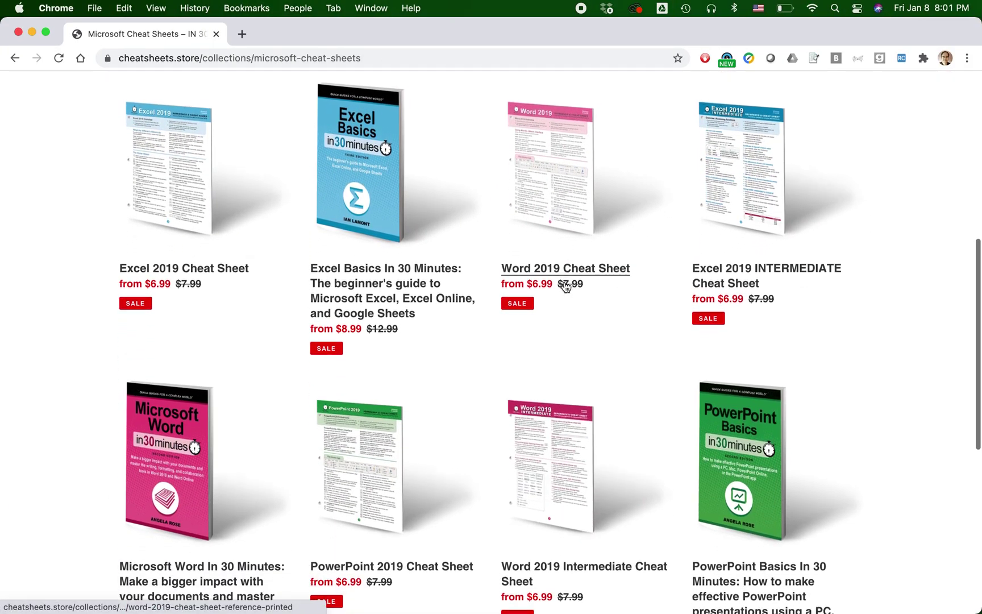
{"action": "scroll", "coordinate": [565, 286], "scroll_direction": "up", "scroll_amount": 6}
{"action": "scroll", "coordinate": [545, 416], "scroll_direction": "down", "scroll_amount": 3}
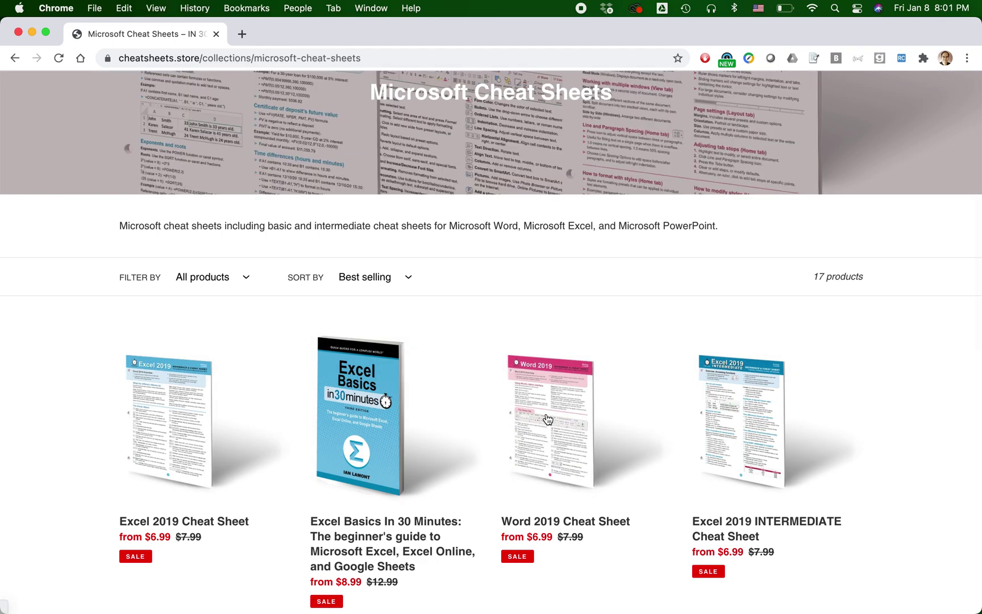
{"action": "scroll", "coordinate": [527, 333], "scroll_direction": "down", "scroll_amount": 6}
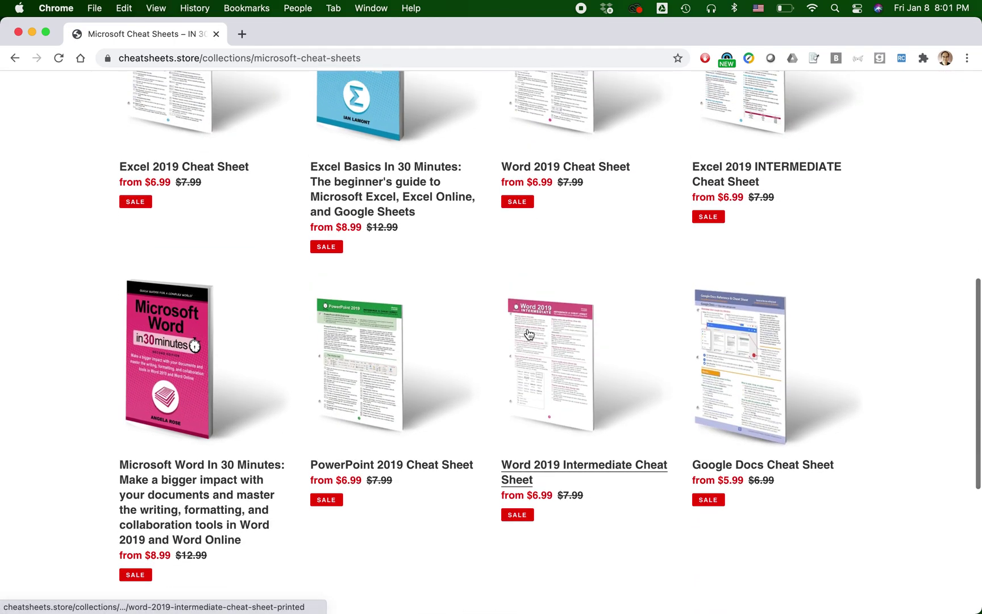
{"action": "scroll", "coordinate": [530, 346], "scroll_direction": "up", "scroll_amount": 2}
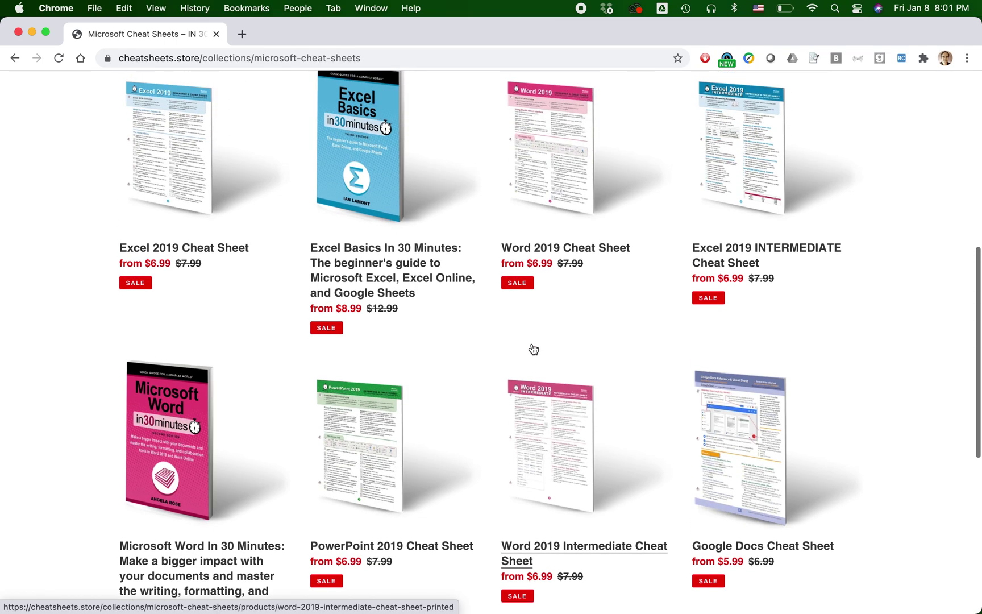
{"action": "scroll", "coordinate": [531, 347], "scroll_direction": "down", "scroll_amount": 4}
{"action": "scroll", "coordinate": [532, 348], "scroll_direction": "up", "scroll_amount": 10}
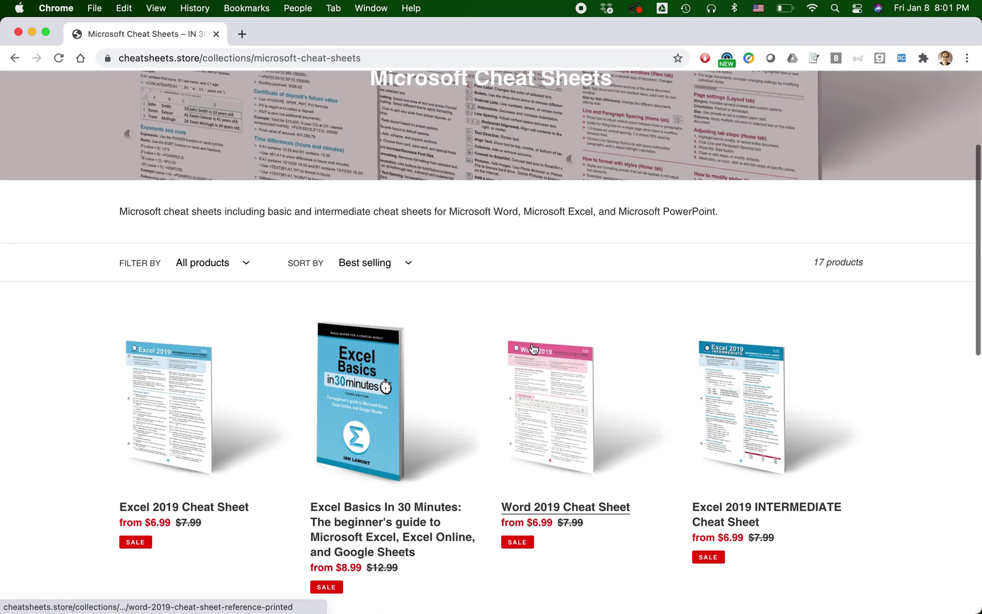
{"action": "scroll", "coordinate": [533, 348], "scroll_direction": "up", "scroll_amount": 1}
{"action": "key", "text": "super+Tab"}
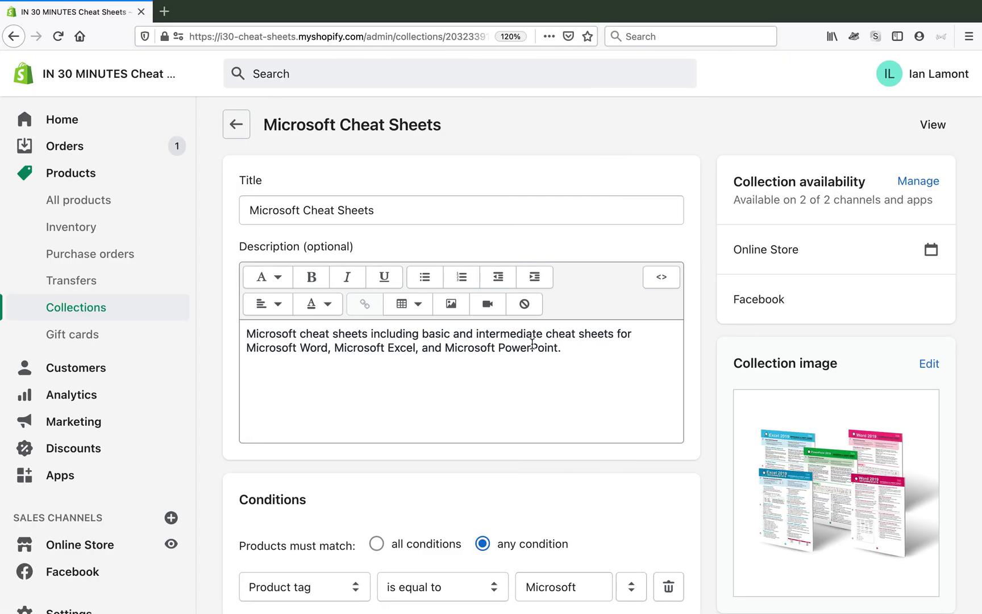
Change the Weight condition value from .3 to .2 lb and save.
{"action": "scroll", "coordinate": [533, 344], "scroll_direction": "down", "scroll_amount": 10}
{"action": "left_click", "coordinate": [539, 333]}
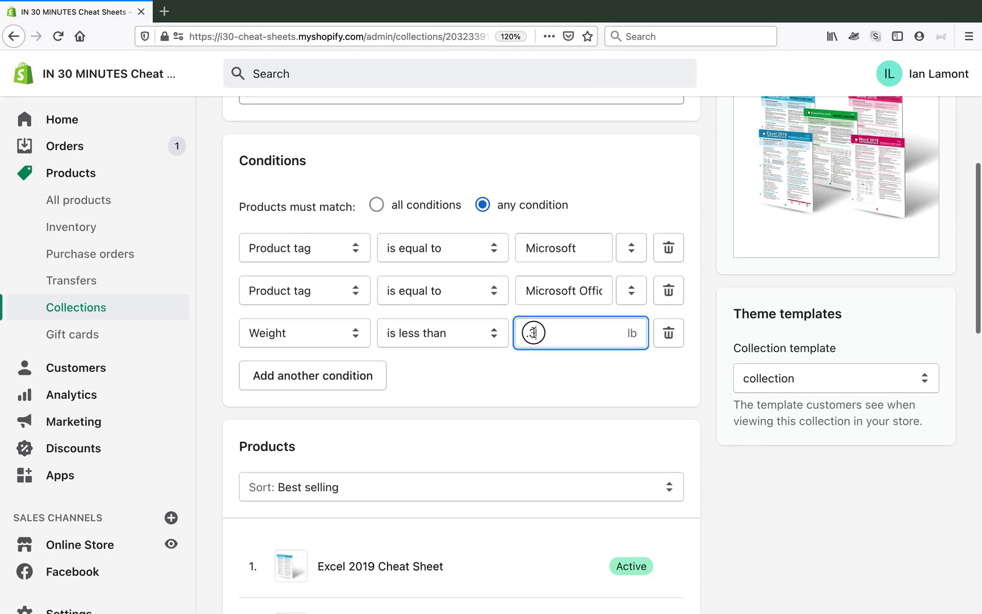
{"action": "double_click", "coordinate": [532, 332]}
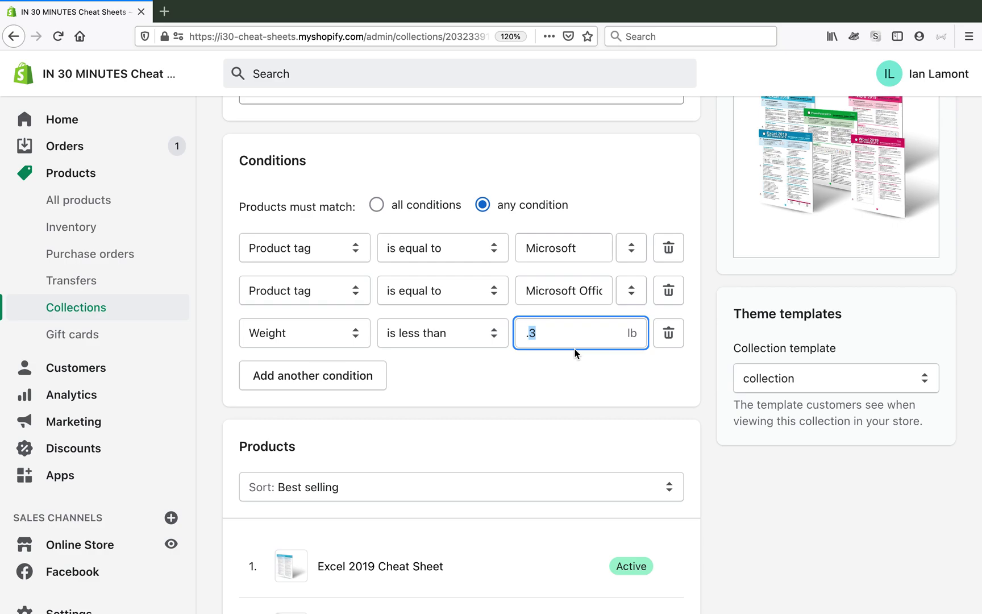
{"action": "type", "text": "2"}
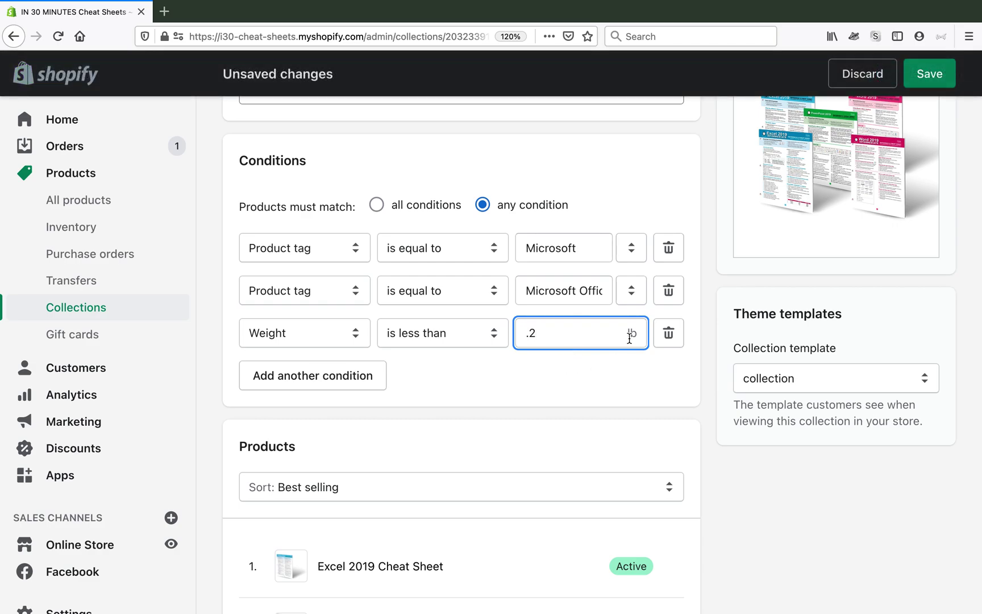
{"action": "left_click", "coordinate": [923, 75]}
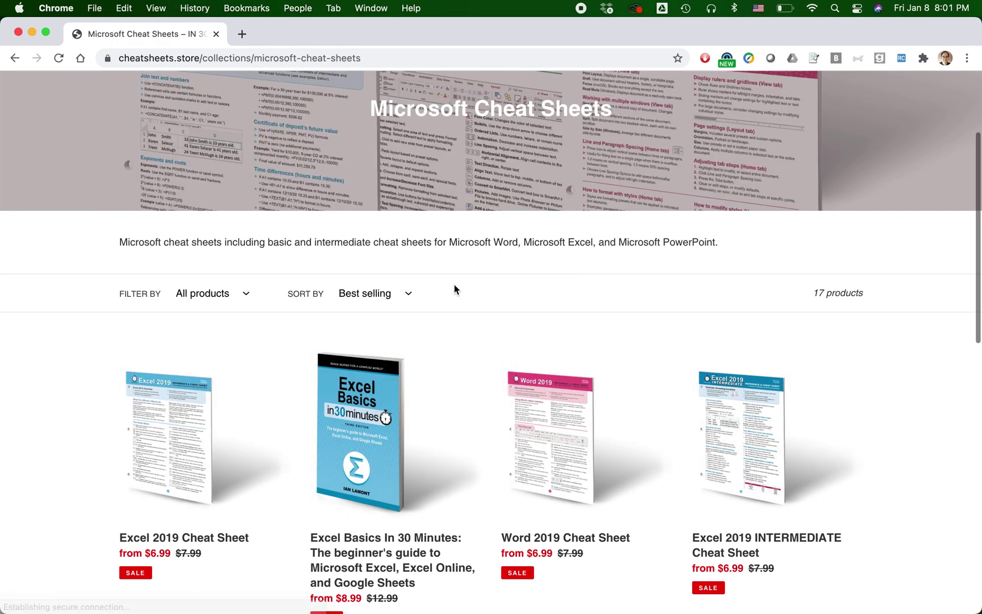
Scroll the storefront's Microsoft Cheat Sheets page to review its 17 listed products.
{"action": "scroll", "coordinate": [454, 286], "scroll_direction": "down", "scroll_amount": 2}
{"action": "scroll", "coordinate": [454, 288], "scroll_direction": "down", "scroll_amount": 3}
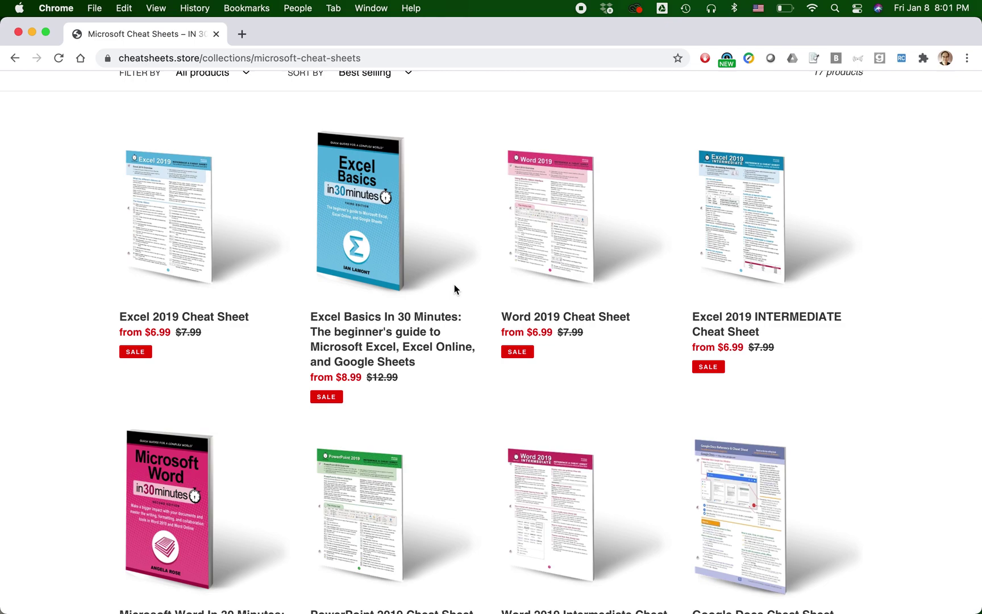
{"action": "scroll", "coordinate": [454, 289], "scroll_direction": "down", "scroll_amount": 1}
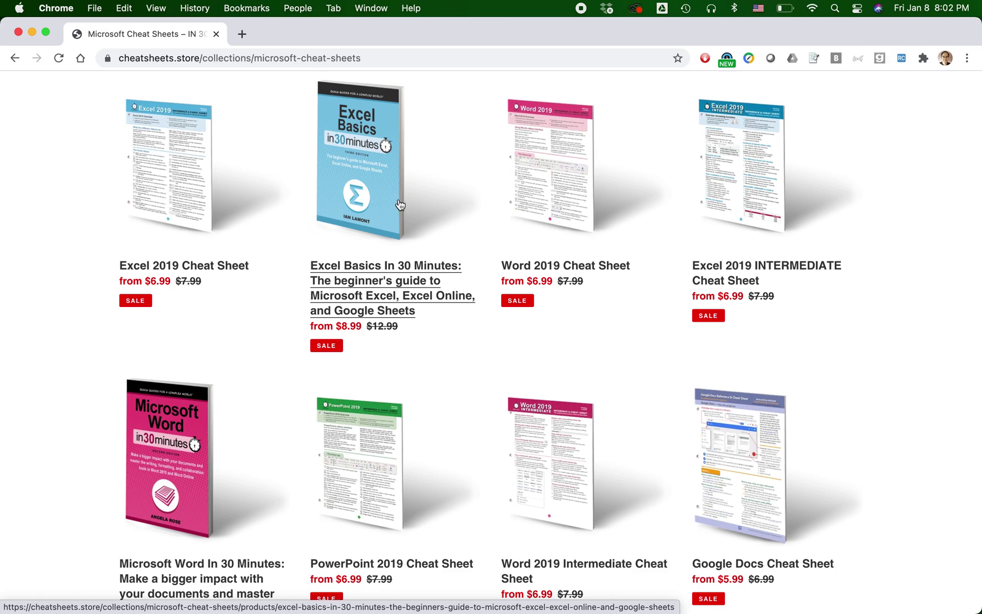
{"action": "scroll", "coordinate": [399, 205], "scroll_direction": "up", "scroll_amount": 5}
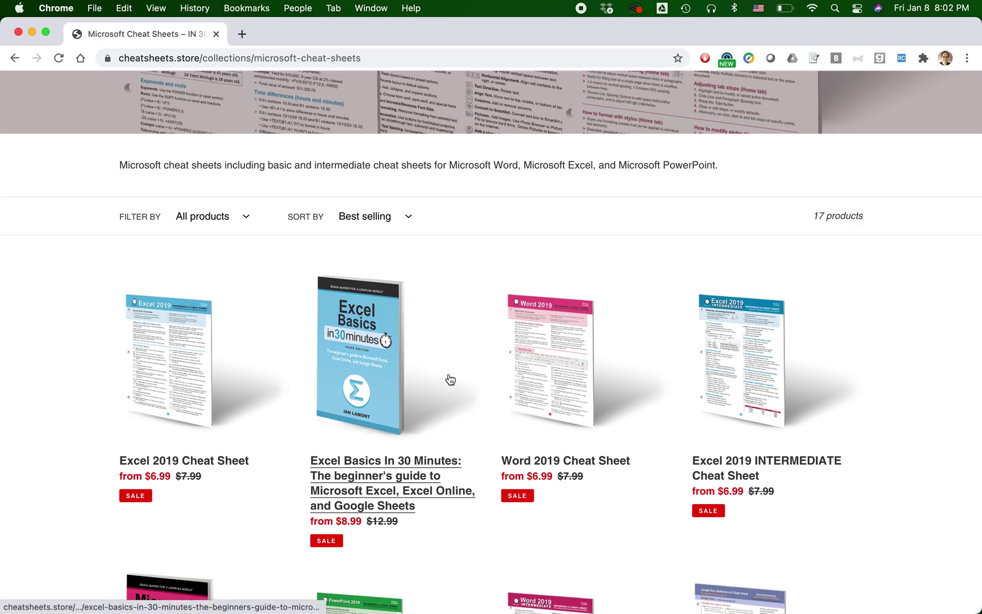
{"action": "scroll", "coordinate": [450, 380], "scroll_direction": "up", "scroll_amount": 6}
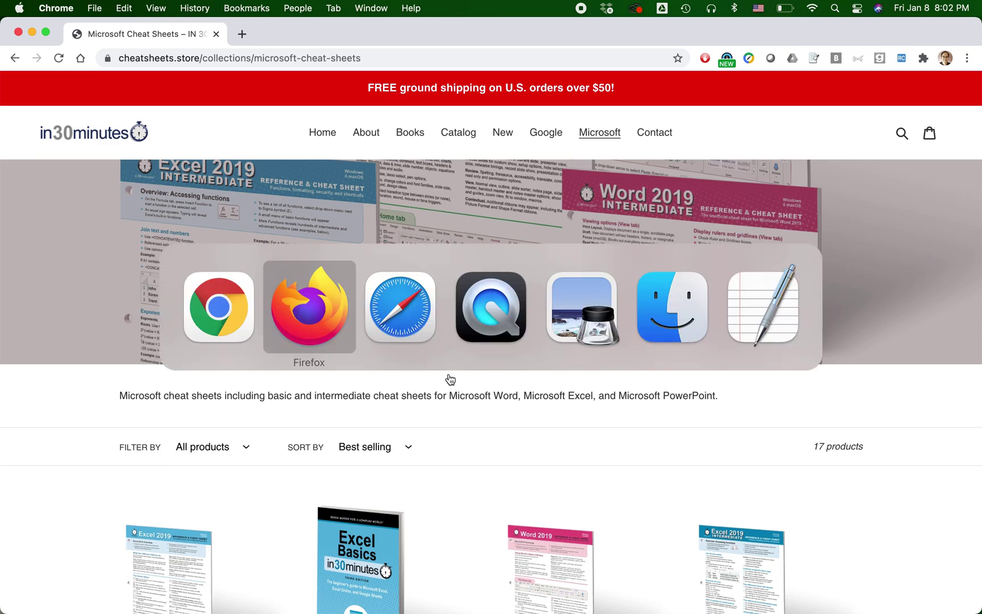
Open the New collection and remove PowerPoint Basics In 30 Minutes, leaving 3 products.
{"action": "scroll", "coordinate": [449, 378], "scroll_direction": "up", "scroll_amount": 6}
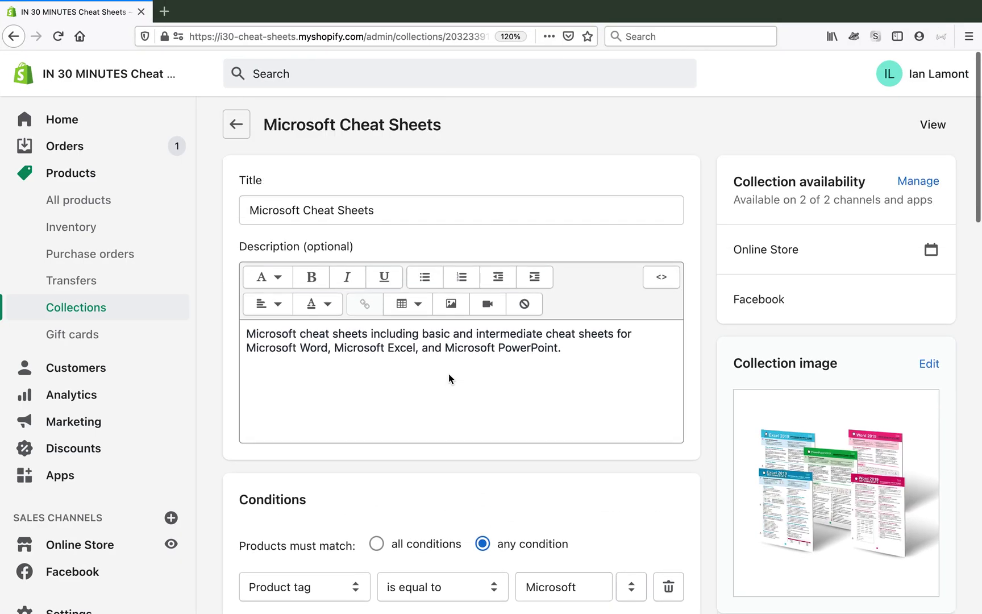
{"action": "left_click", "coordinate": [237, 124]}
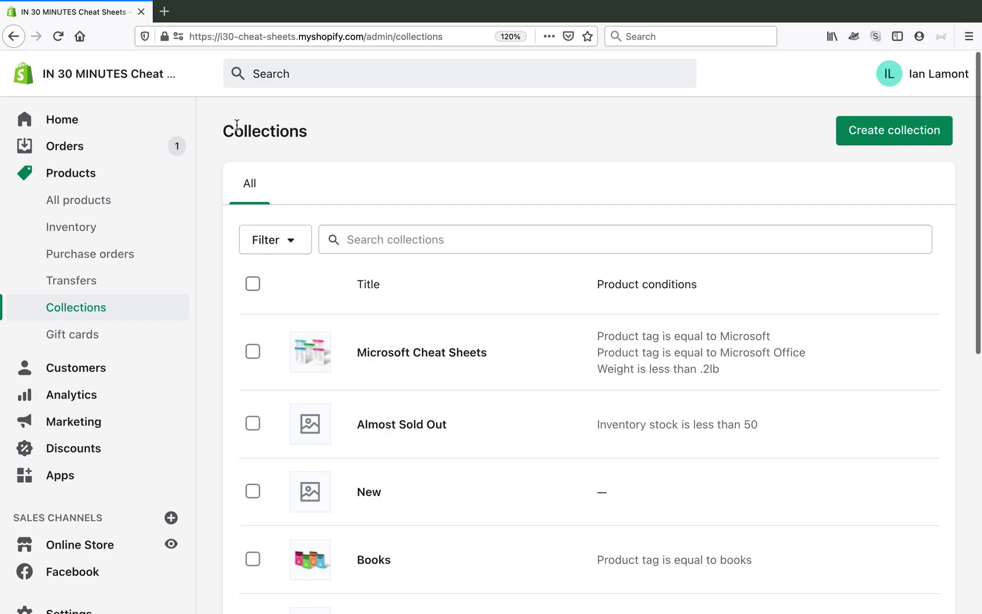
{"action": "scroll", "coordinate": [237, 124], "scroll_direction": "down", "scroll_amount": 3}
{"action": "left_click", "coordinate": [367, 305]}
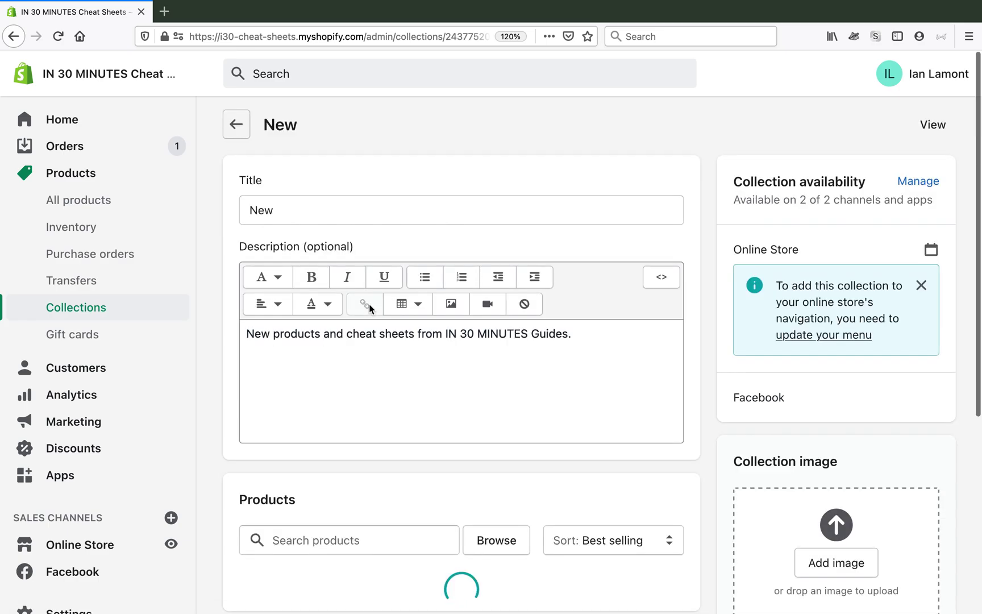
{"action": "scroll", "coordinate": [369, 306], "scroll_direction": "down", "scroll_amount": 7}
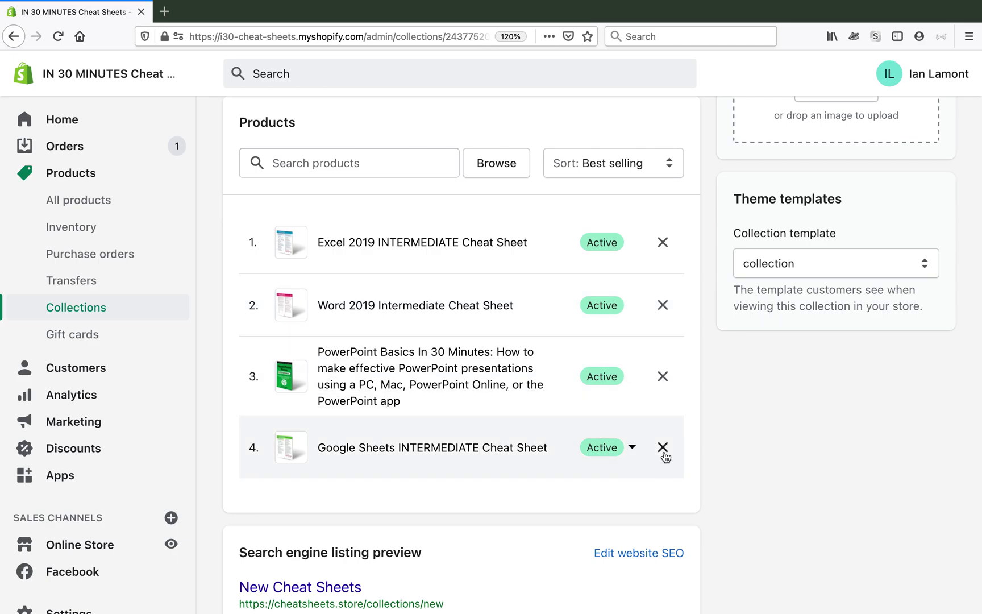
{"action": "left_click", "coordinate": [662, 376]}
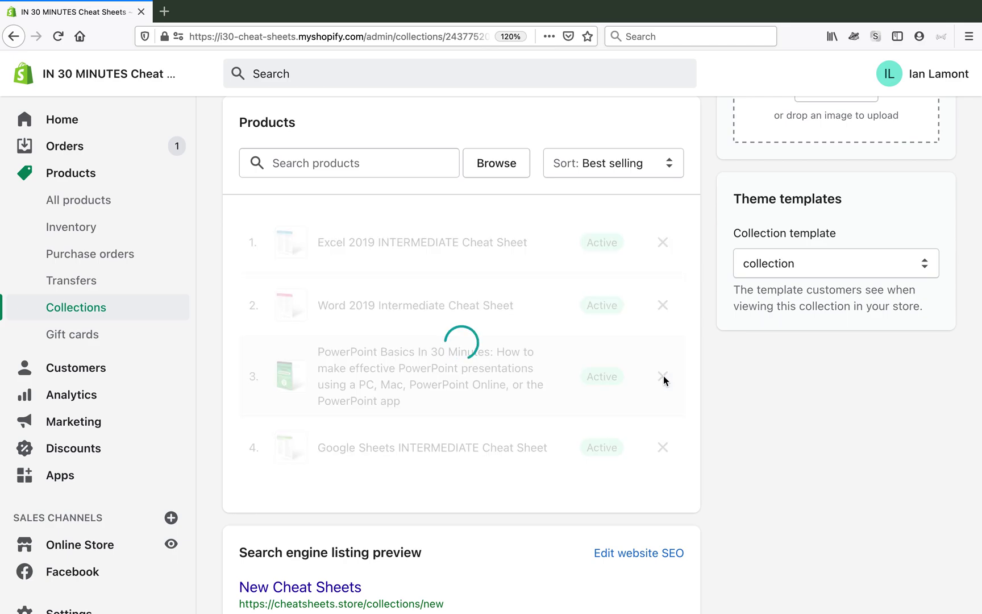
{"action": "left_click", "coordinate": [299, 164]}
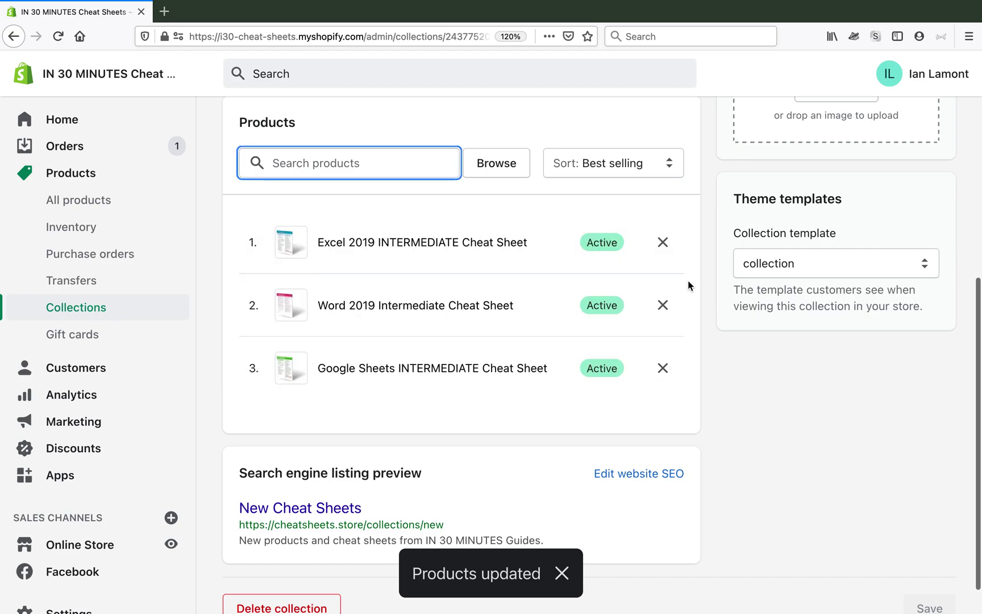
{"action": "scroll", "coordinate": [687, 280], "scroll_direction": "up", "scroll_amount": 10}
Switch to Safari showing the Lean Media video page at leanmedia.org/video.
{"action": "key", "text": "super+Tab"}
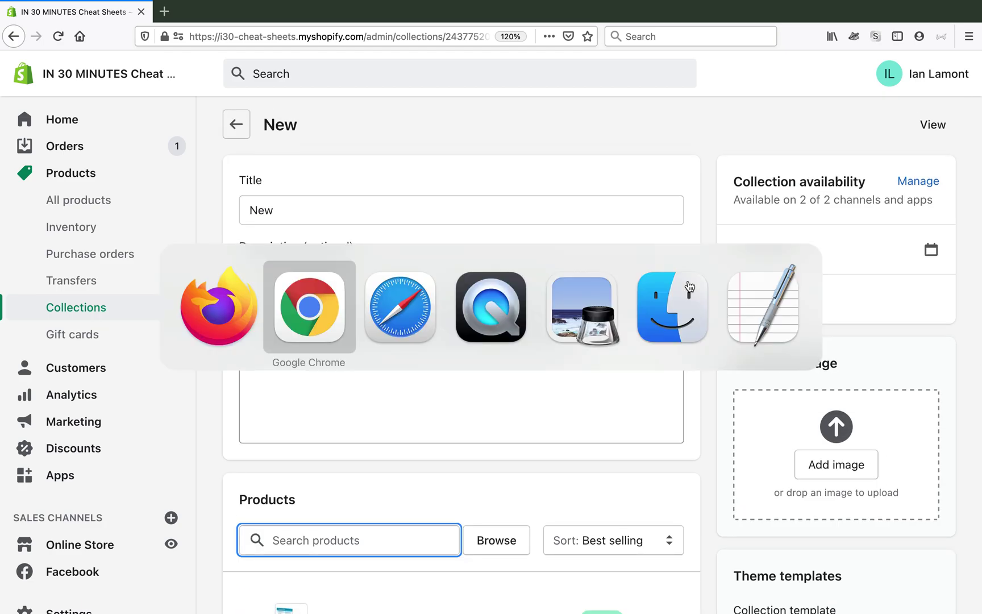
{"action": "key", "text": "super+Tab"}
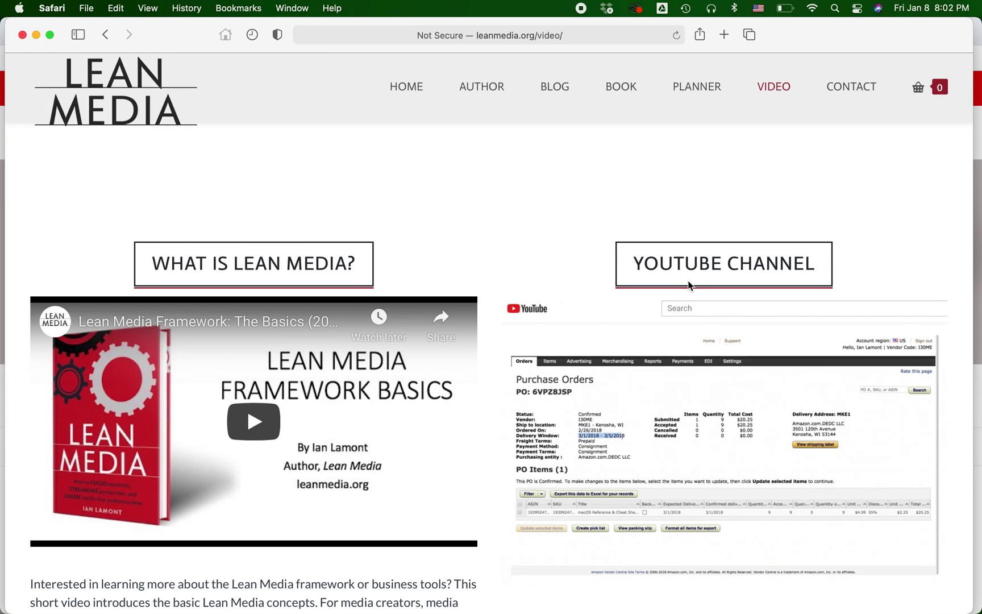